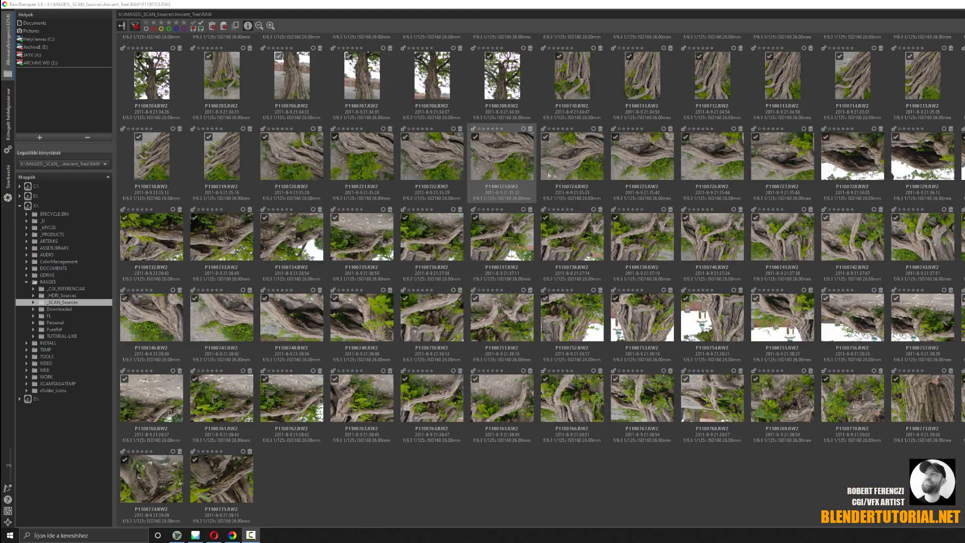
# - Open one of the tree's RAW photos in the editor to examine its exposure and tone curve settings
pyautogui.click(566, 231)
pyautogui.doubleClick(566, 231)
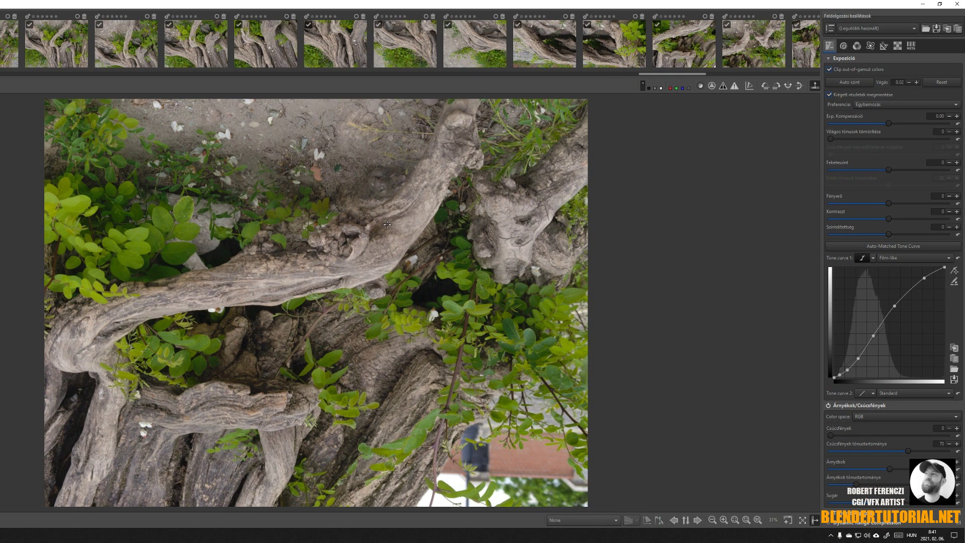
# - Switch to Agisoft Metashape and add all photos from the Ancient_Tree JPG folder to Chunk 1
pyautogui.hotkey('ctrl', 'F3')
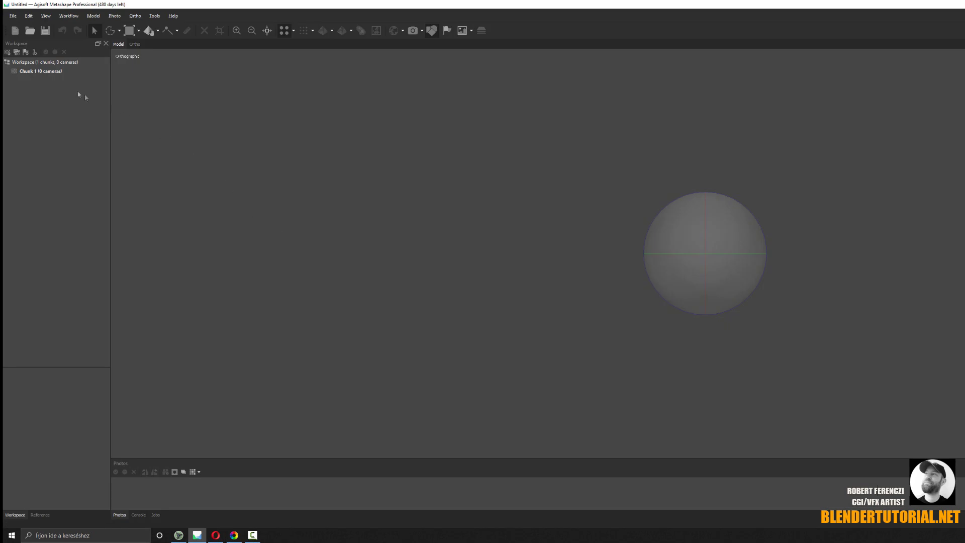
pyautogui.click(53, 73)
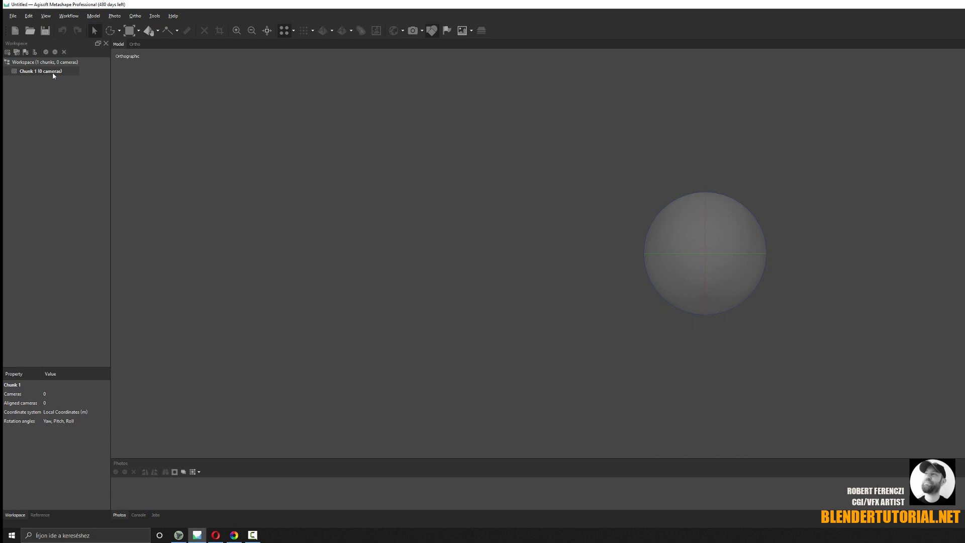
pyautogui.rightClick(53, 75)
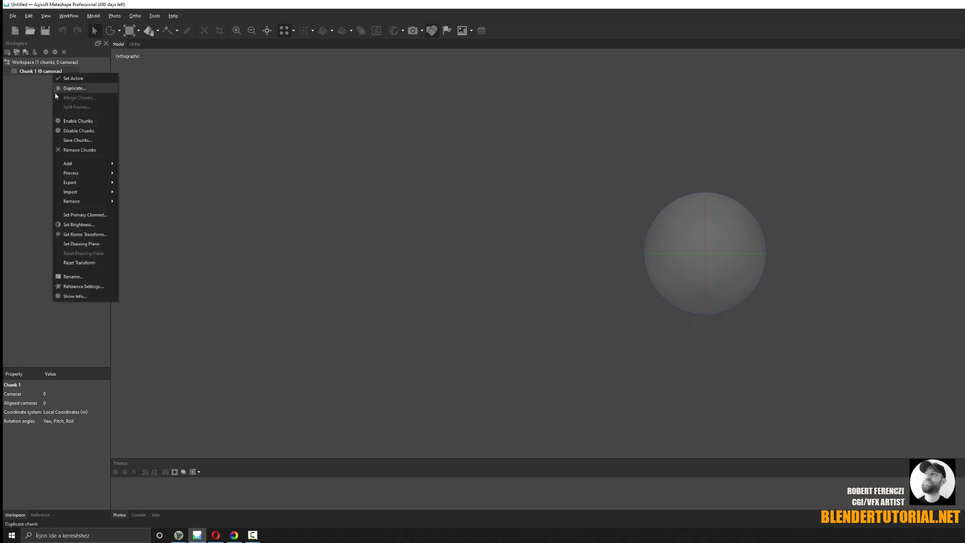
pyautogui.moveTo(82, 164)
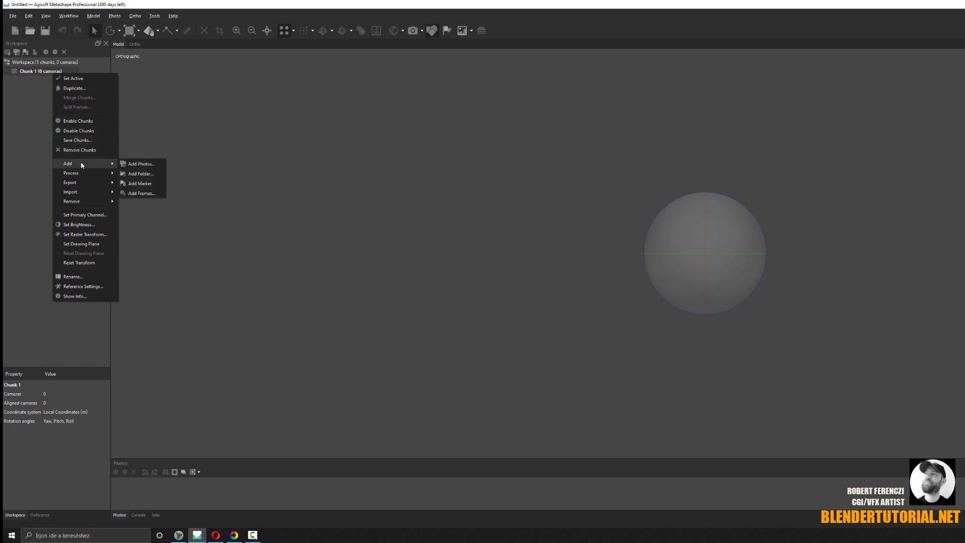
pyautogui.click(138, 165)
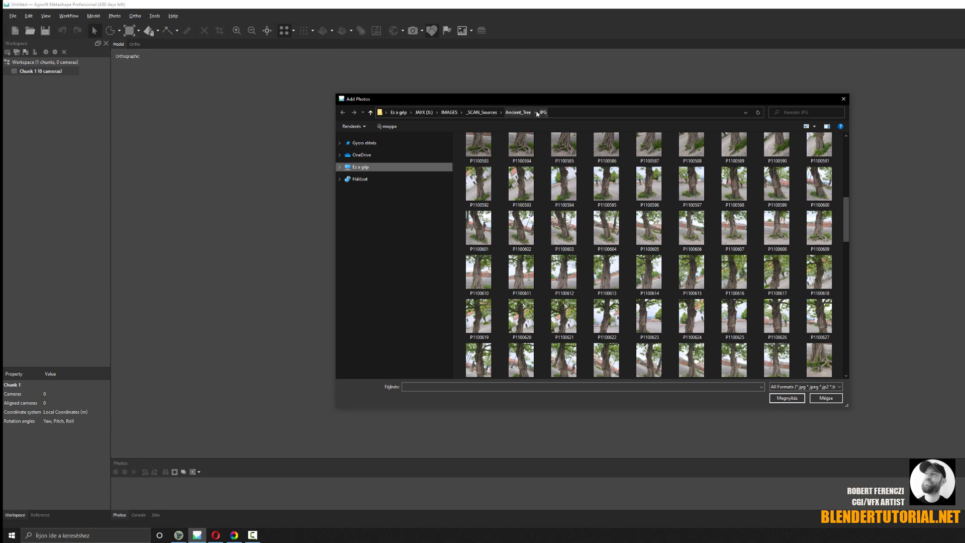
pyautogui.click(621, 229)
pyautogui.hotkey('ctrl', 'a')
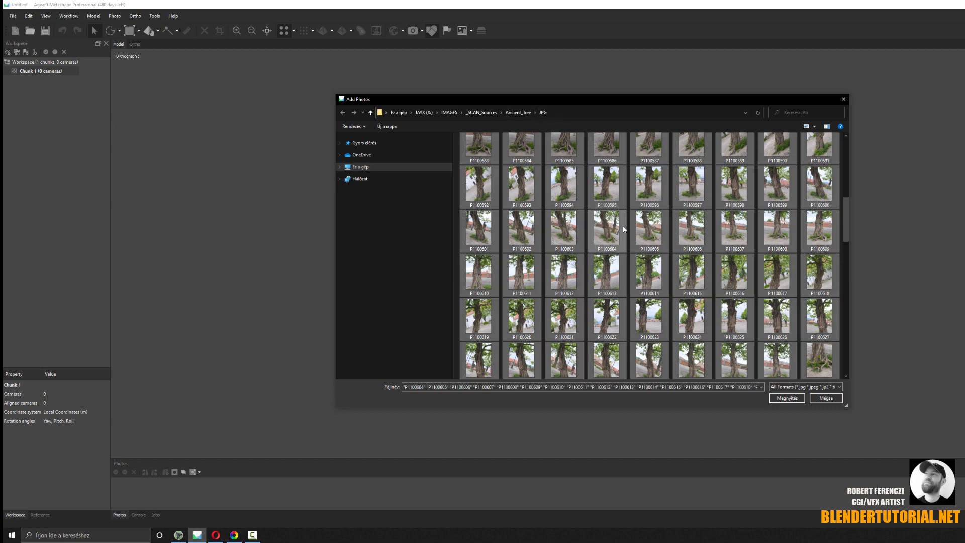
pyautogui.click(785, 398)
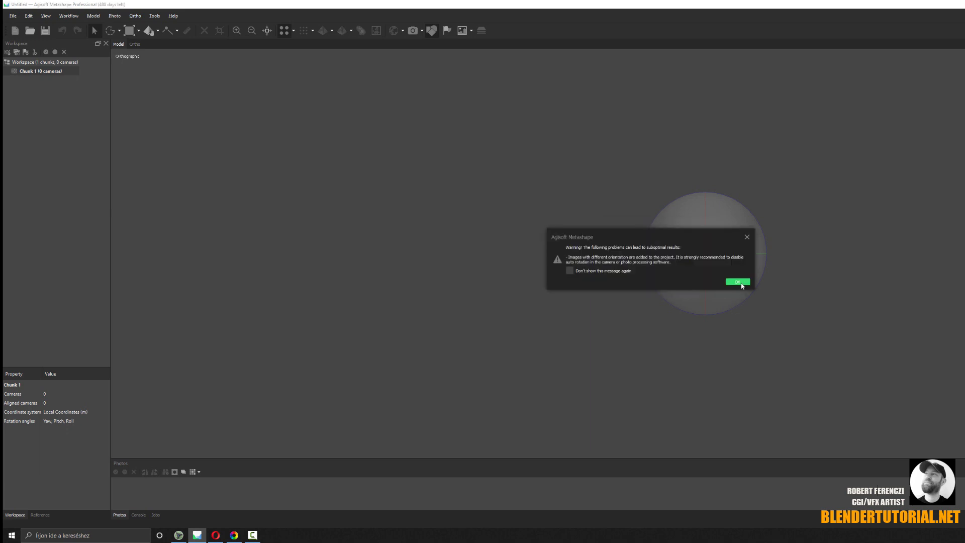
pyautogui.click(737, 282)
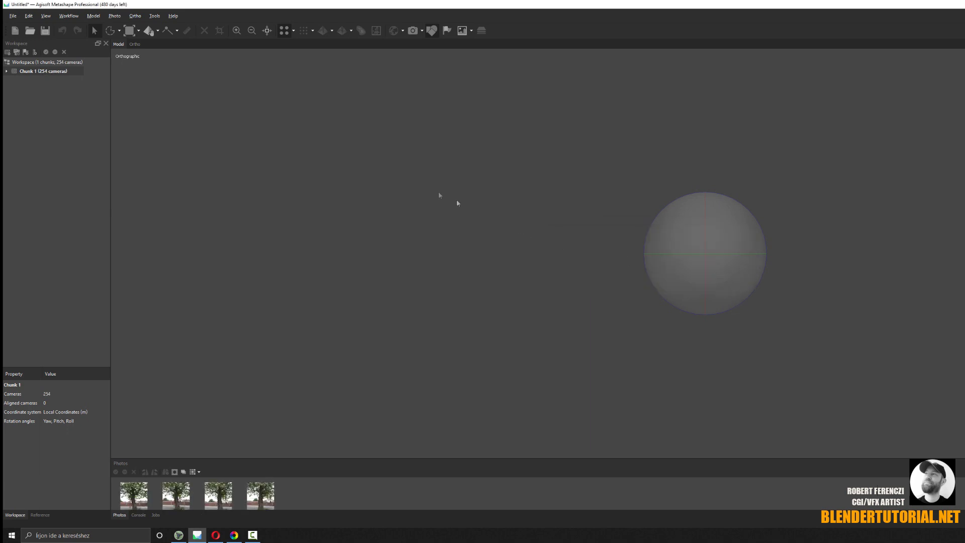
# - Align the photos with Highest accuracy and generic preselection enabled
pyautogui.click(71, 15)
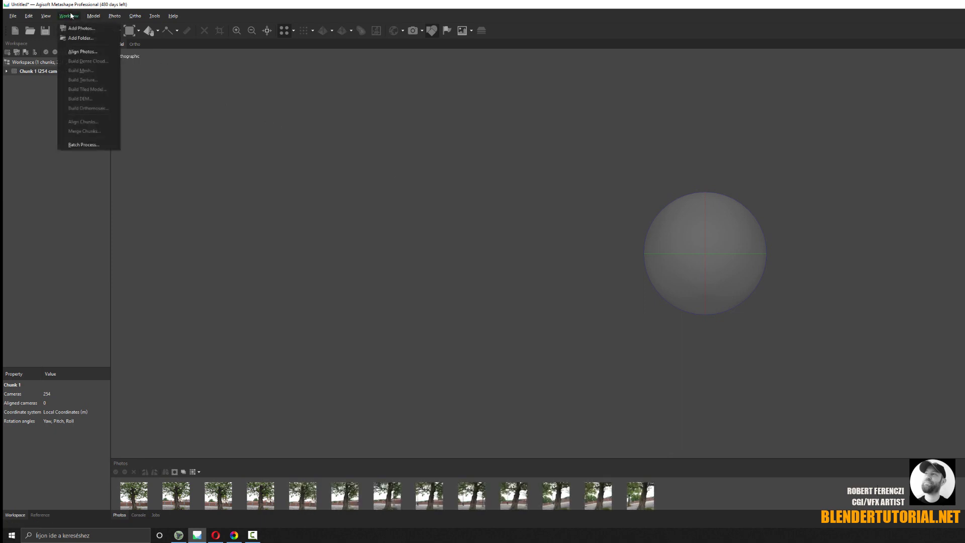
pyautogui.click(70, 52)
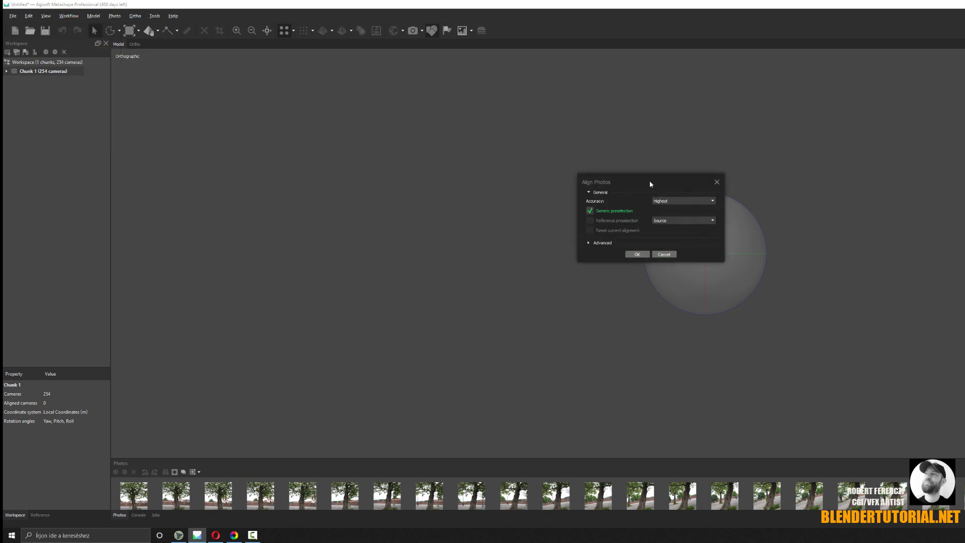
pyautogui.click(639, 253)
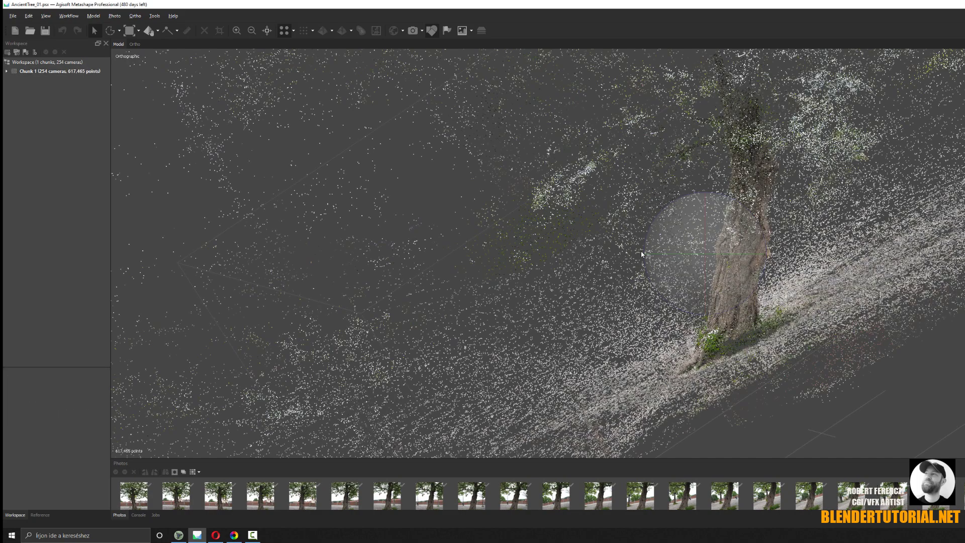
# - From a top view, circle-select the points around the tree, invert the selection and delete the outlying points
pyautogui.moveTo(641, 254); pyautogui.dragTo(744, 263)
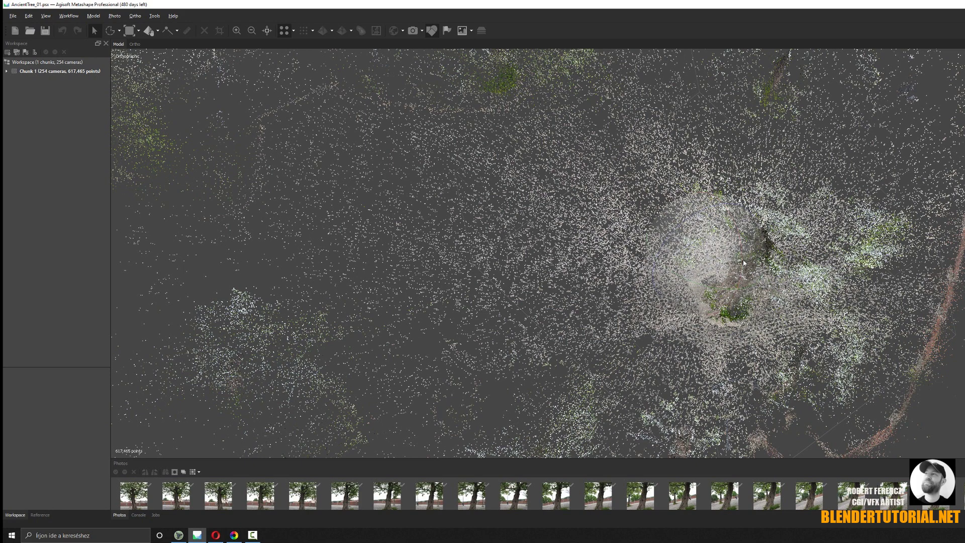
pyautogui.moveTo(743, 262); pyautogui.dragTo(728, 322)
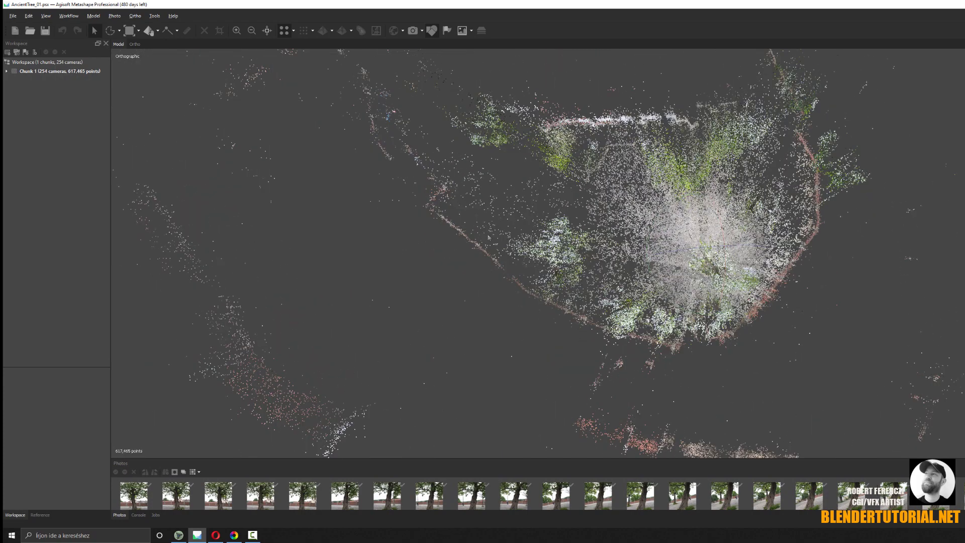
pyautogui.click(120, 31)
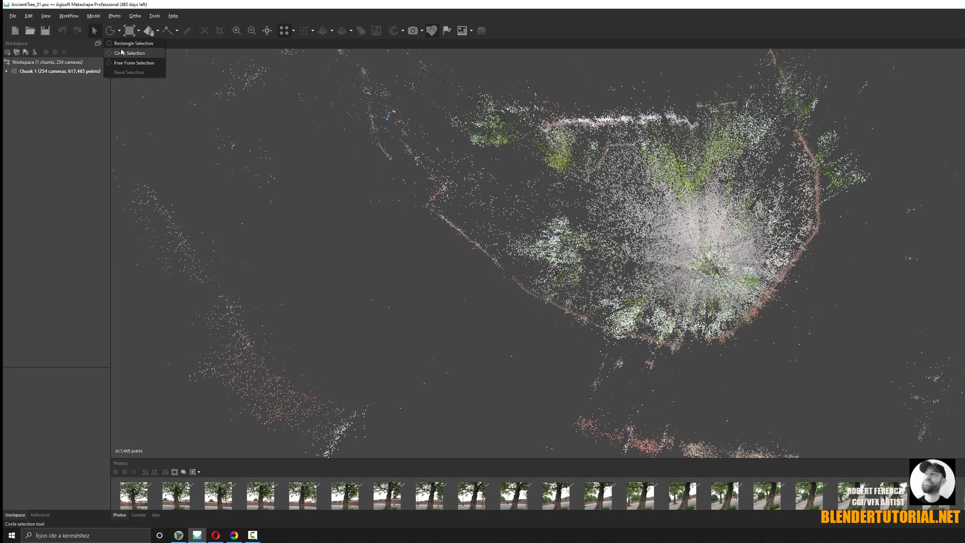
pyautogui.click(121, 53)
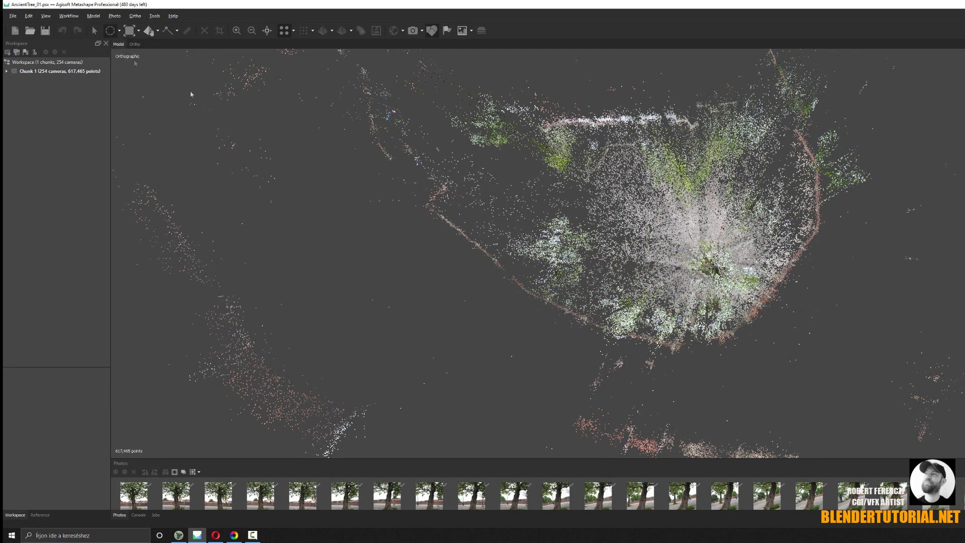
pyautogui.moveTo(711, 266); pyautogui.dragTo(774, 217)
pyautogui.click(29, 15)
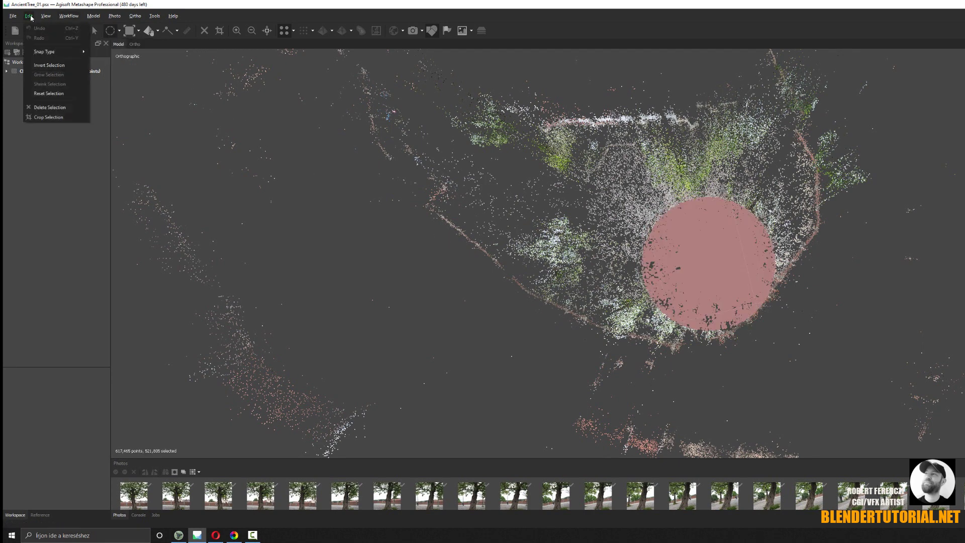
pyautogui.click(56, 66)
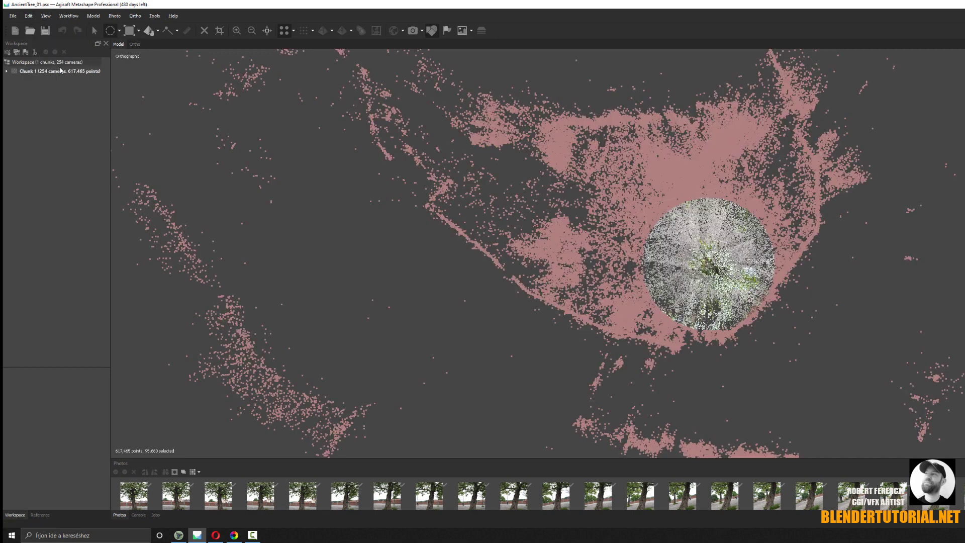
pyautogui.press('Delete')
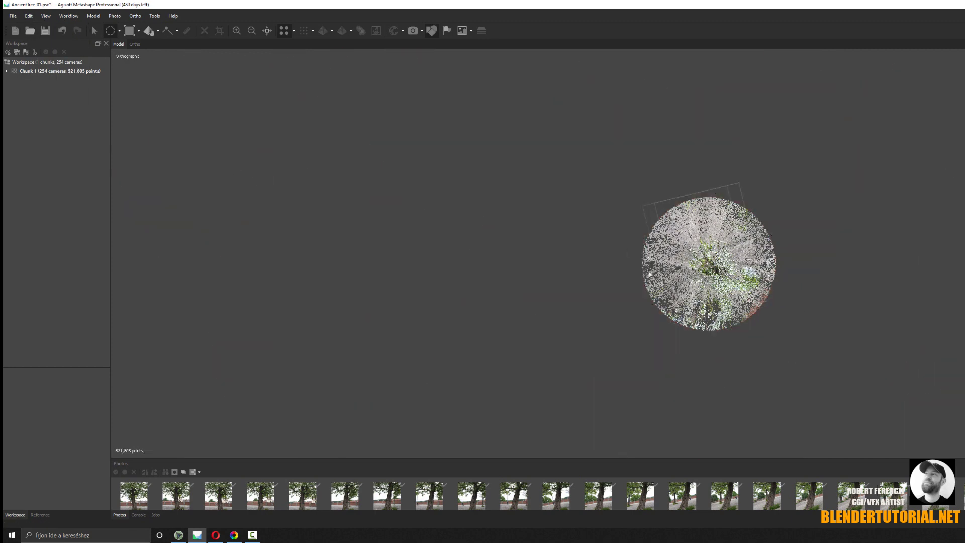
# - Crop the remaining points to a rectangle around the tree by inverting a rectangular selection and deleting everything outside it
pyautogui.press('v')
pyautogui.moveTo(649, 274); pyautogui.dragTo(327, 125)
pyautogui.scroll(4, 695, 240)
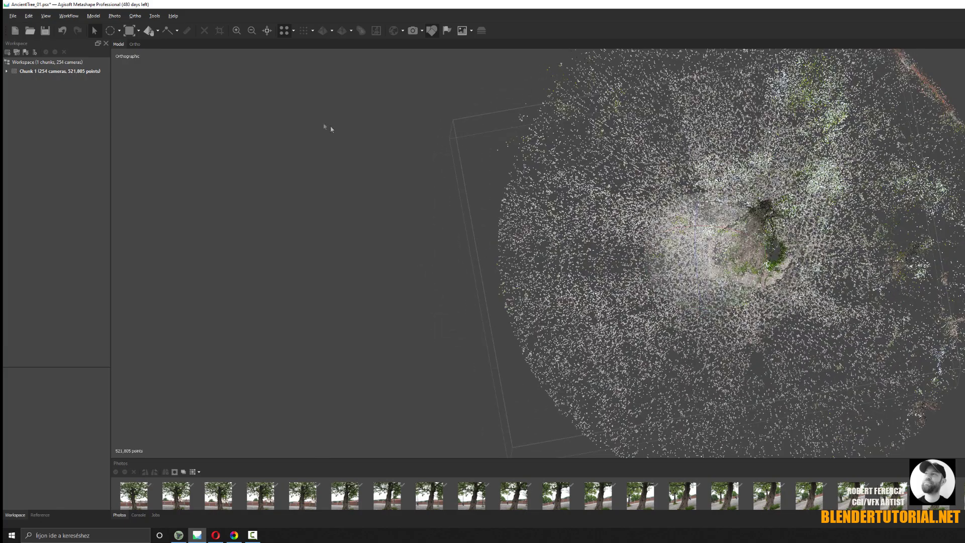
pyautogui.click(120, 32)
pyautogui.click(132, 42)
pyautogui.scroll(-1, 678, 181)
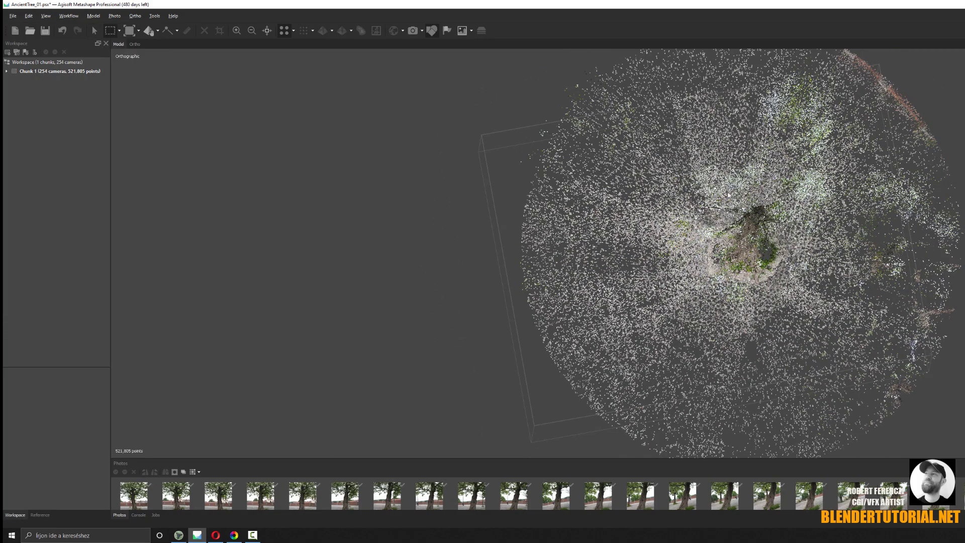
pyautogui.moveTo(680, 176); pyautogui.dragTo(815, 317)
pyautogui.click(29, 15)
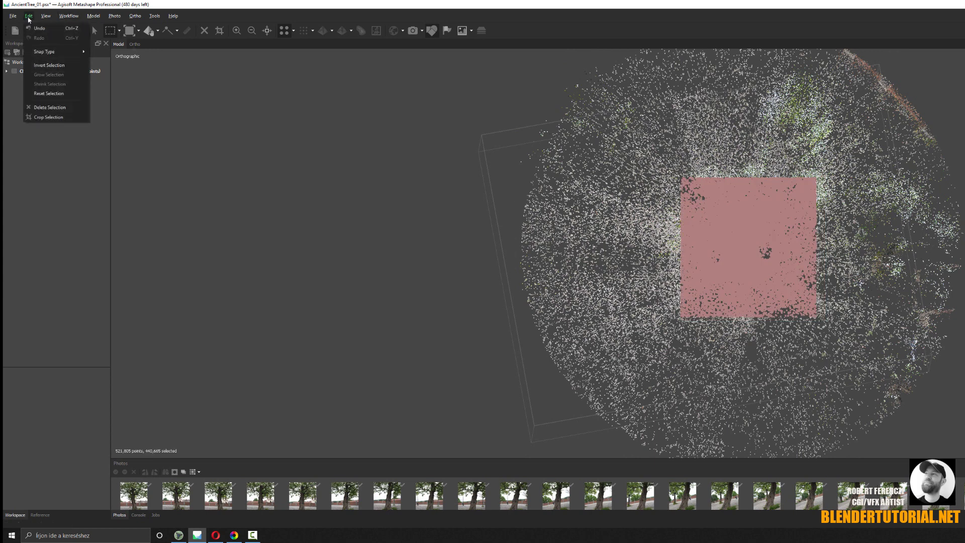
pyautogui.click(47, 76)
pyautogui.press('Delete')
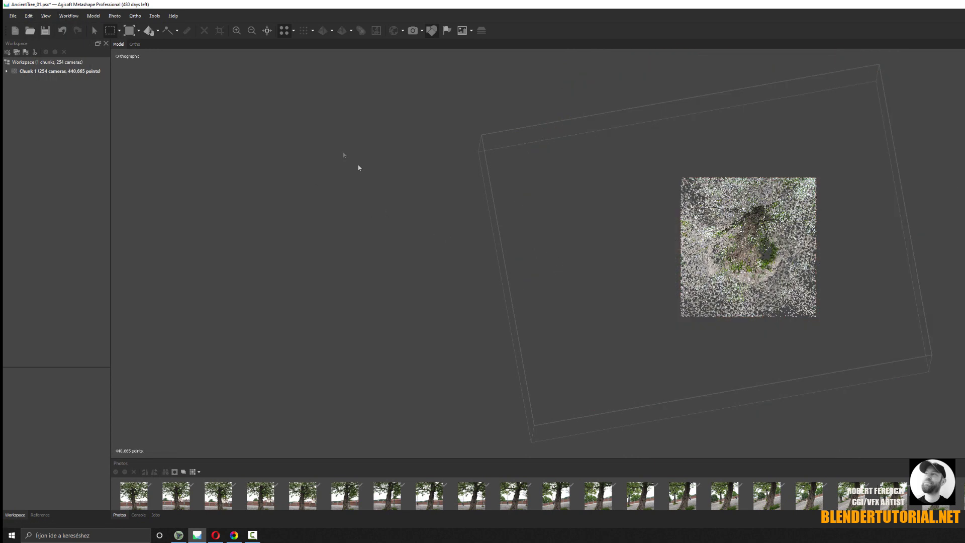
# - Shrink the reconstruction region to roughly enclose the square patch of tree points
pyautogui.click(139, 31)
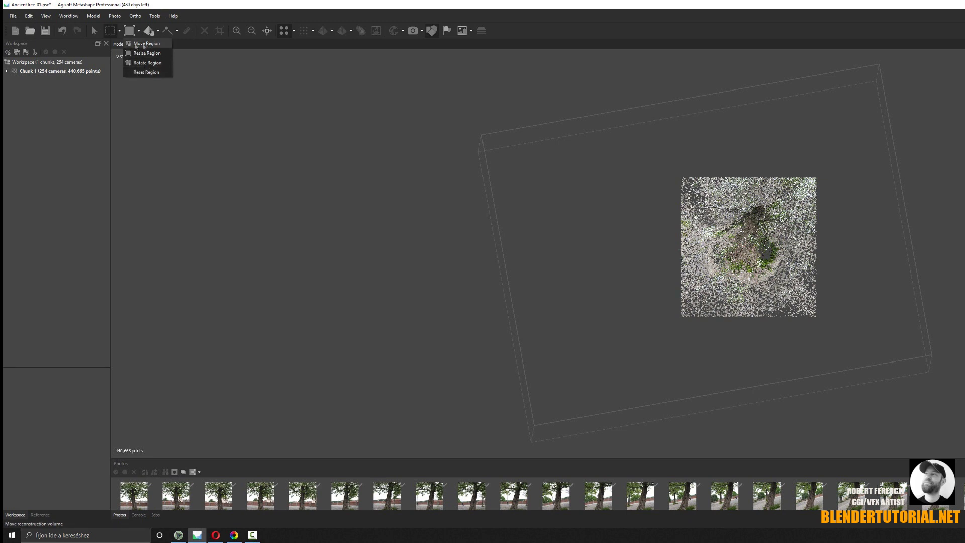
pyautogui.click(165, 58)
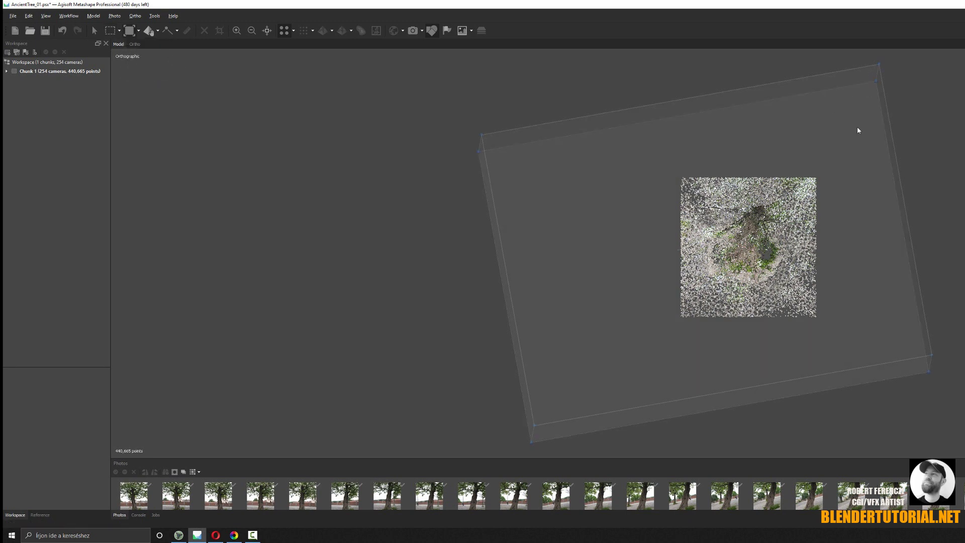
pyautogui.press('KP_5')
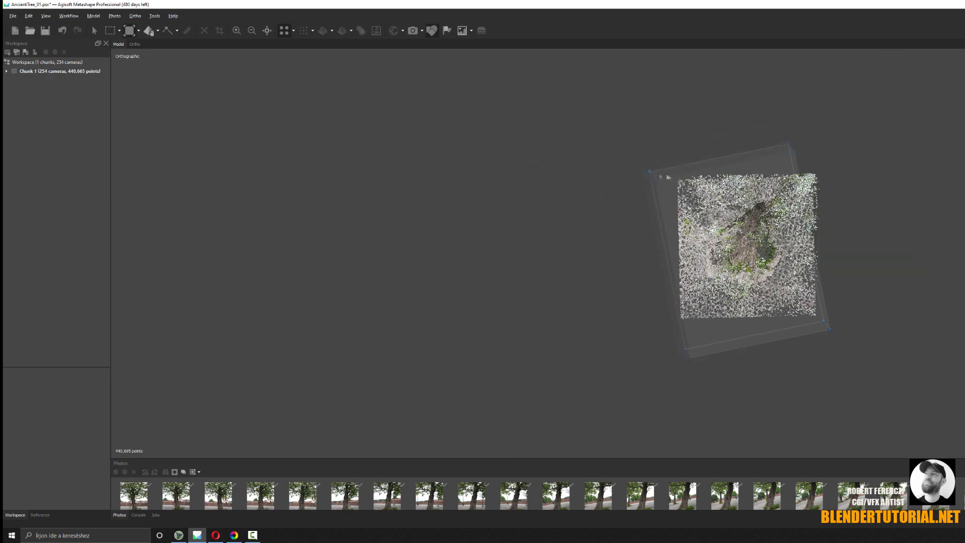
# - Rotate the reconstruction region so its sides line up with the square patch of points
pyautogui.click(138, 31)
pyautogui.click(138, 48)
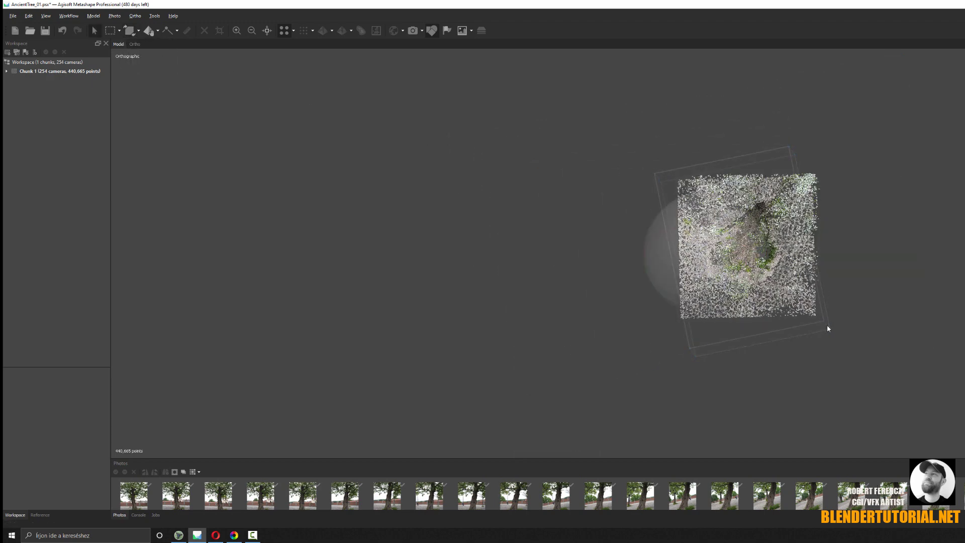
pyautogui.click(138, 30)
pyautogui.click(131, 31)
pyautogui.scroll(4, 704, 271)
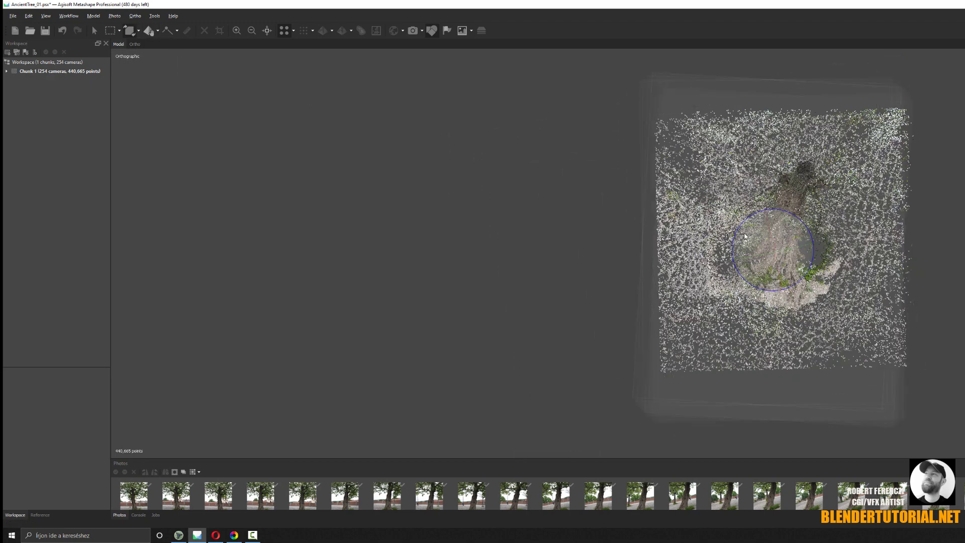
# - Resize the reconstruction region in the top view so its overhanging end sits closer to the points
pyautogui.click(138, 31)
pyautogui.click(147, 53)
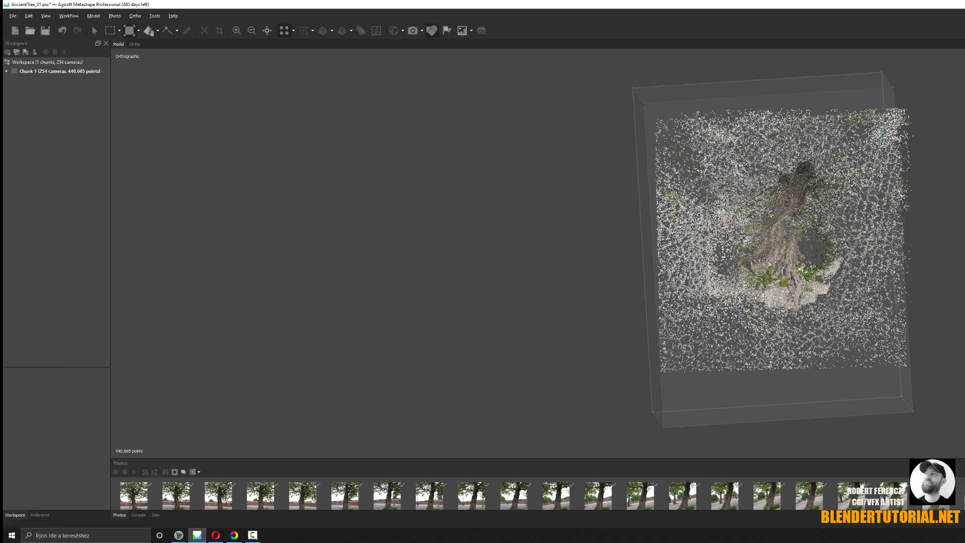
pyautogui.moveTo(910, 413); pyautogui.dragTo(915, 363)
# - In a side view, raise the region's base to just below the ground and widen it toward the leaning crown
pyautogui.press('v')
pyautogui.moveTo(728, 211); pyautogui.dragTo(717, 246)
pyautogui.click(139, 30)
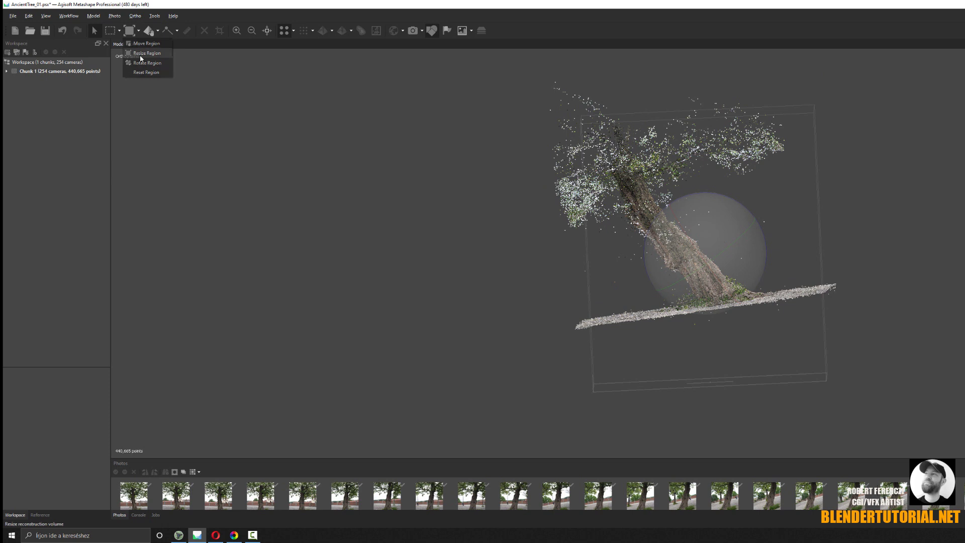
pyautogui.click(147, 53)
pyautogui.moveTo(824, 383); pyautogui.dragTo(822, 324)
pyautogui.moveTo(592, 335); pyautogui.dragTo(573, 332)
# - Tilt the reconstruction region parallel to the ground plane and fit it around the tree and ground points
pyautogui.click(138, 31)
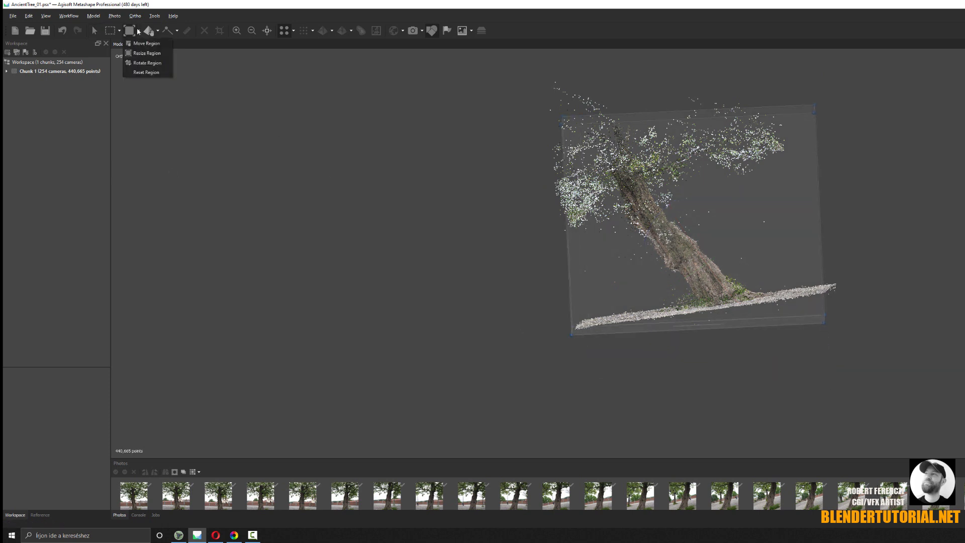
pyautogui.click(151, 63)
pyautogui.click(138, 31)
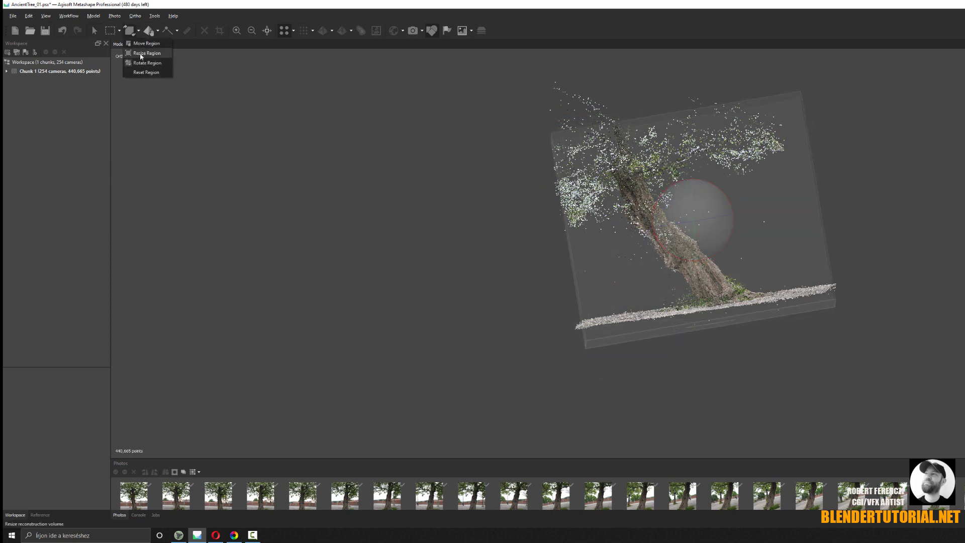
pyautogui.click(146, 42)
pyautogui.moveTo(835, 307); pyautogui.dragTo(717, 297)
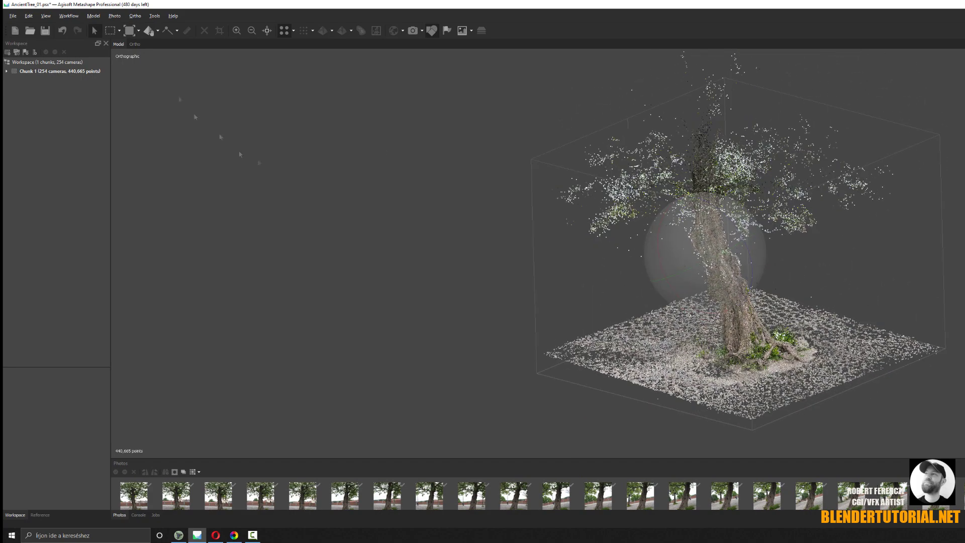
# - Remove the old Build Mesh, Decimate Mesh and Build Texture jobs from the batch process list
pyautogui.click(69, 15)
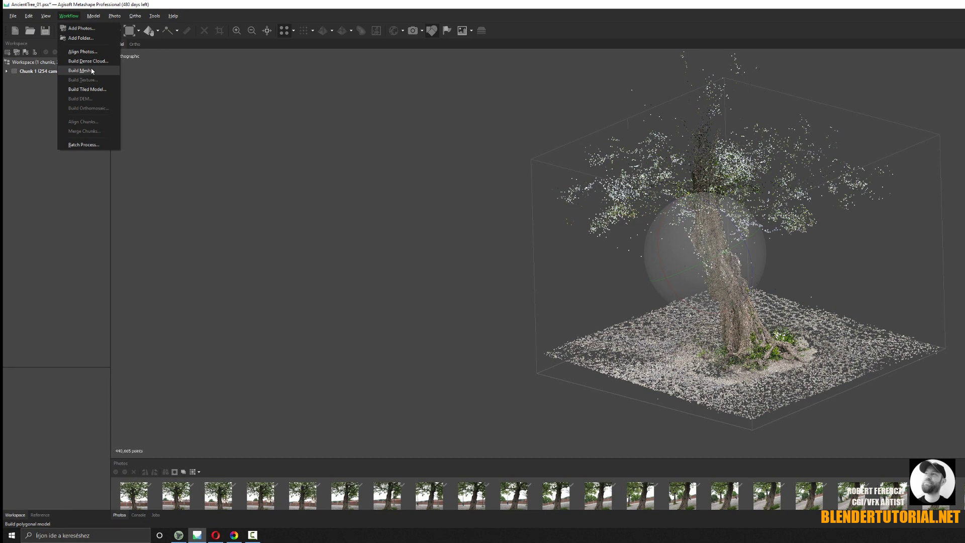
pyautogui.click(83, 145)
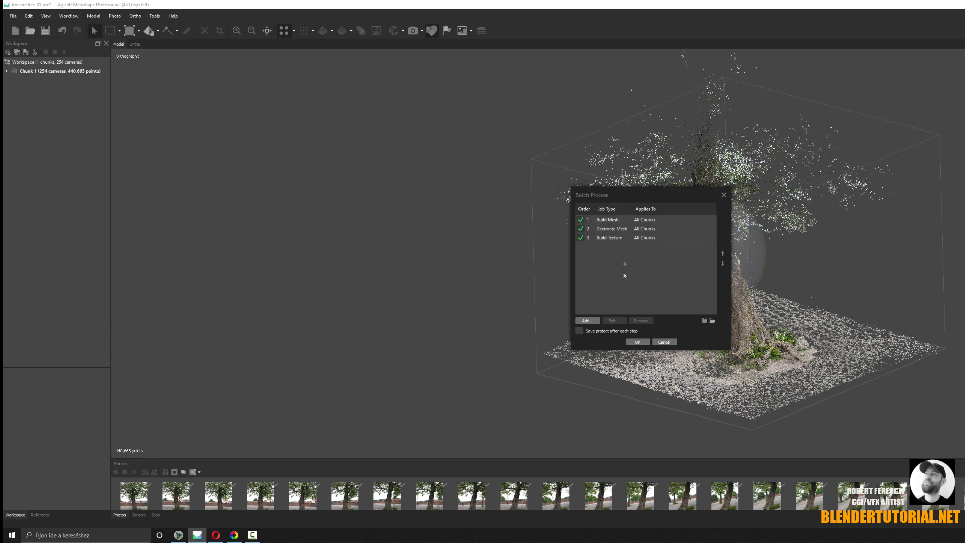
pyautogui.click(611, 229)
pyautogui.keyDown('shift'); pyautogui.click(613, 238); pyautogui.keyUp('shift')
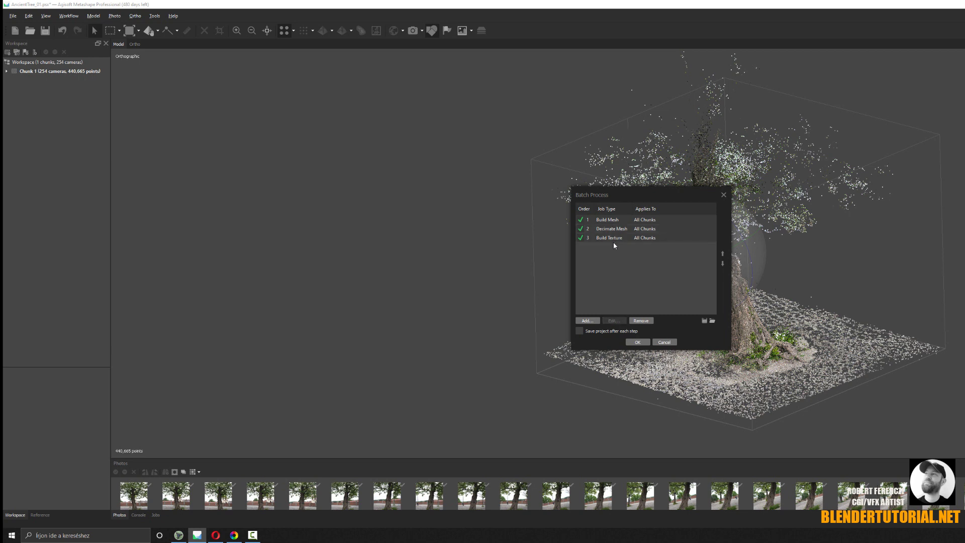
pyautogui.click(646, 320)
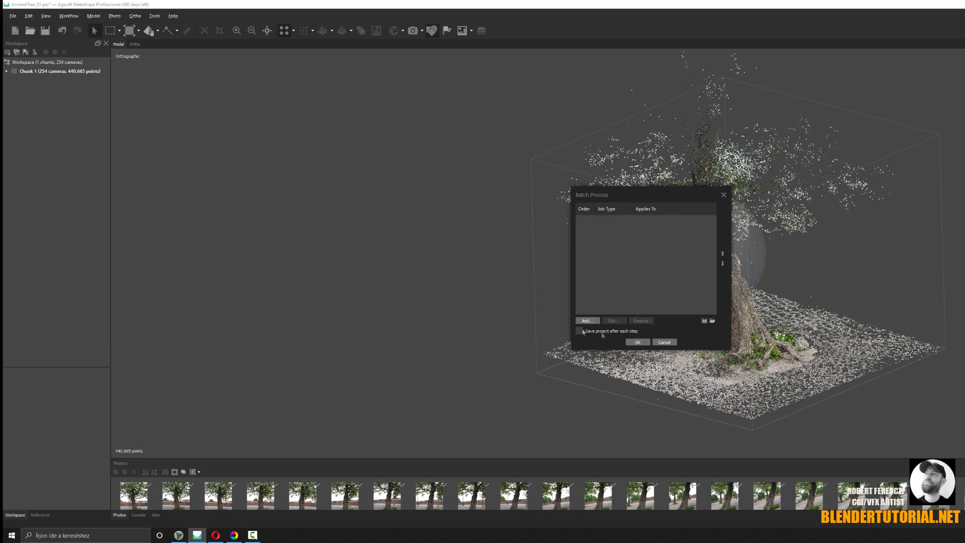
pyautogui.click(665, 342)
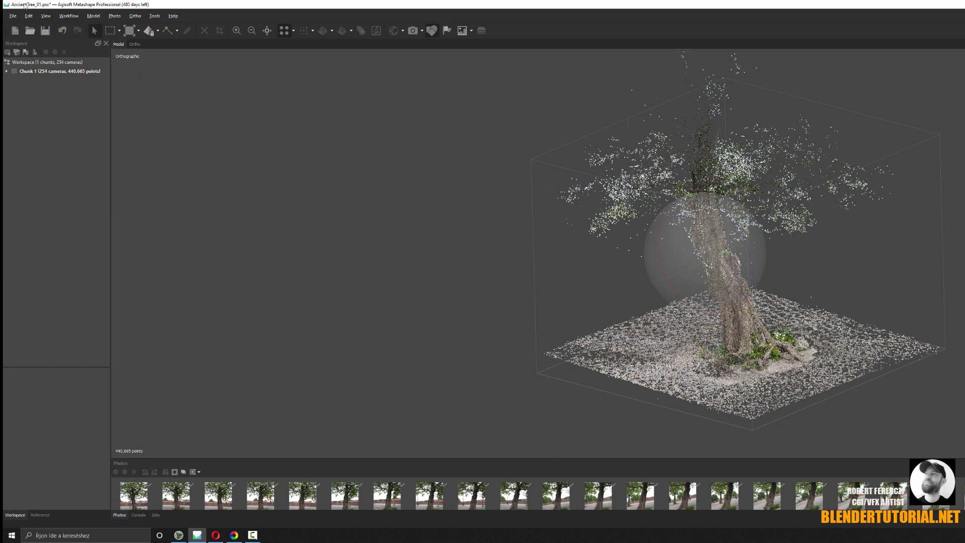
pyautogui.click(13, 16)
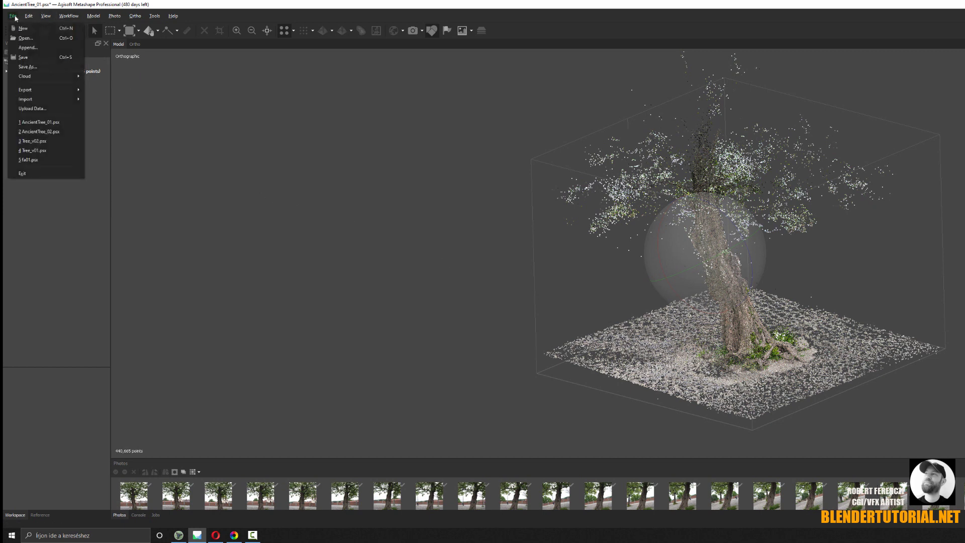
pyautogui.press('Escape')
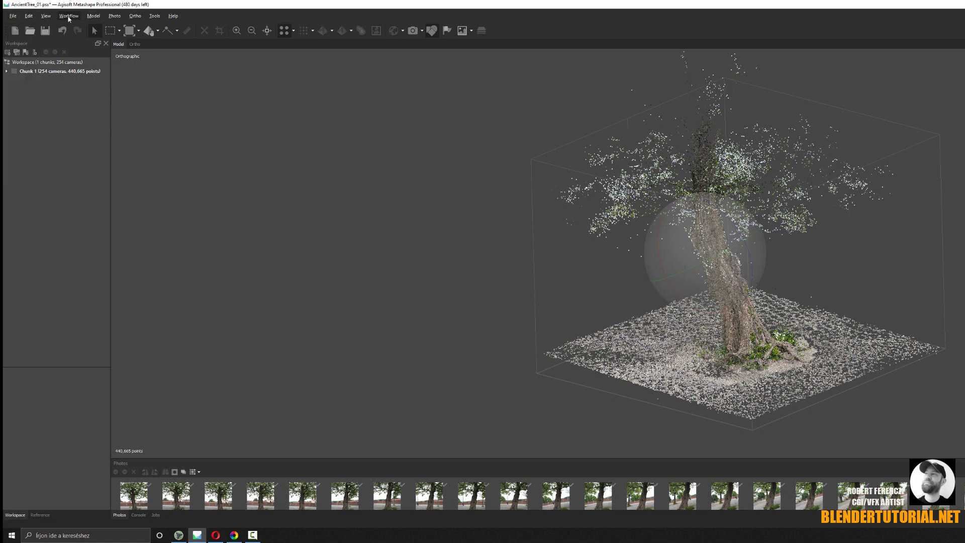
# - Add a Build Mesh job for all chunks to the batch process, using depth maps as source data at Ultra high quality
pyautogui.click(69, 15)
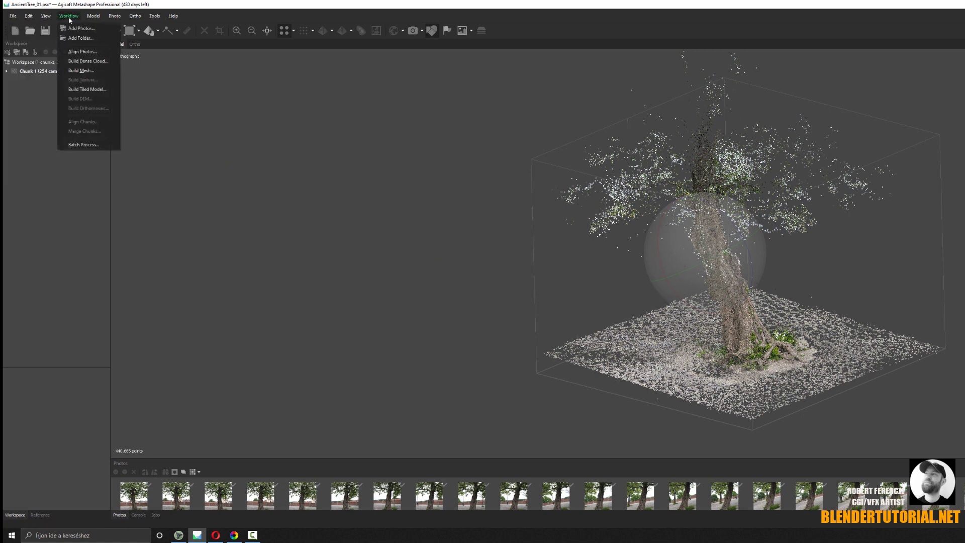
pyautogui.click(83, 144)
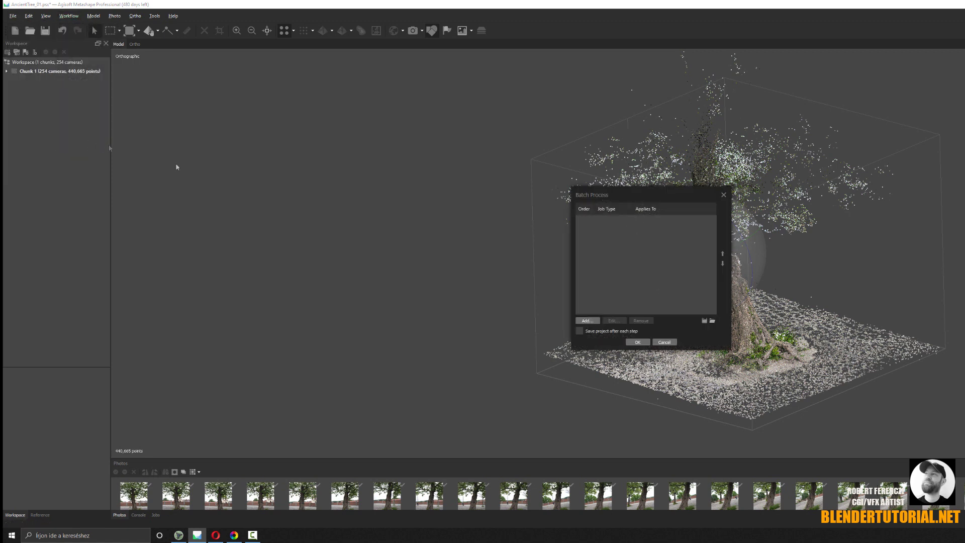
pyautogui.click(588, 321)
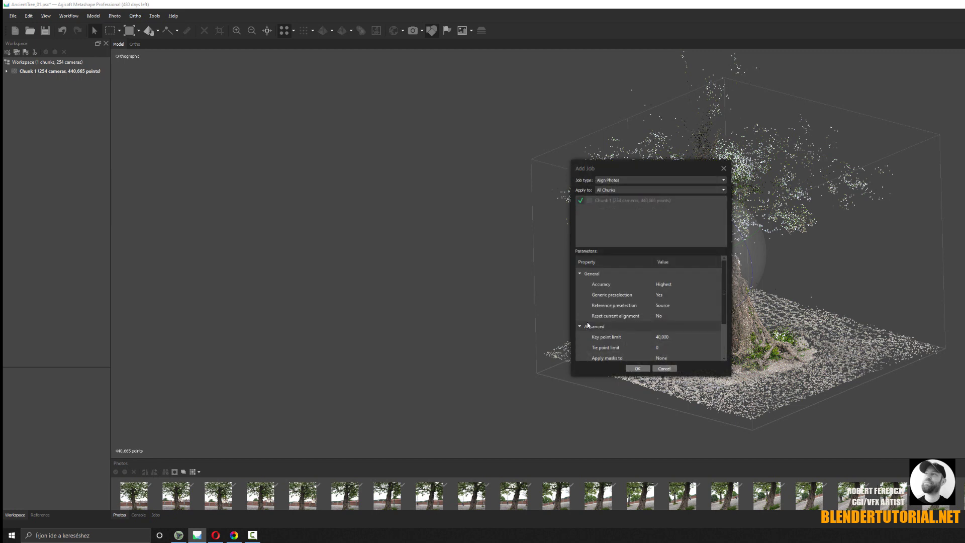
pyautogui.click(624, 181)
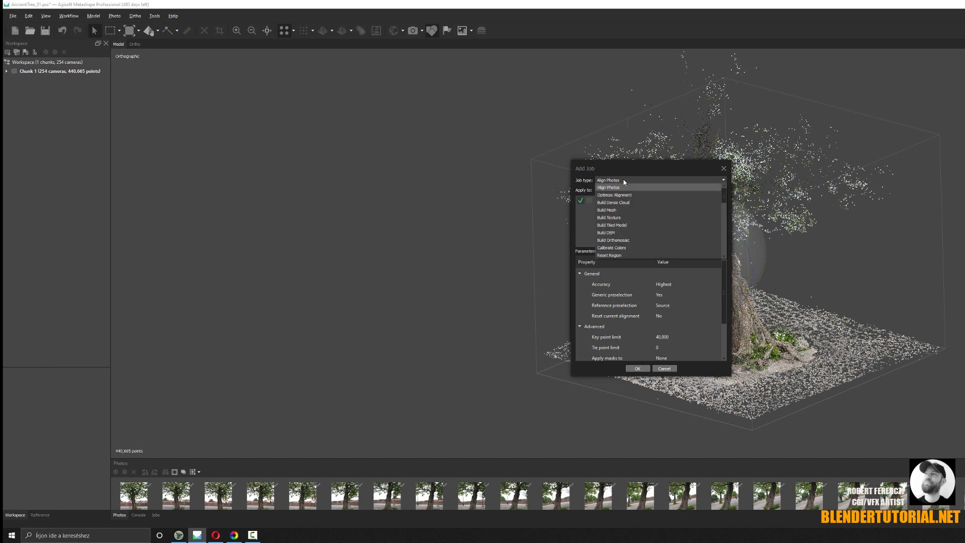
pyautogui.click(612, 210)
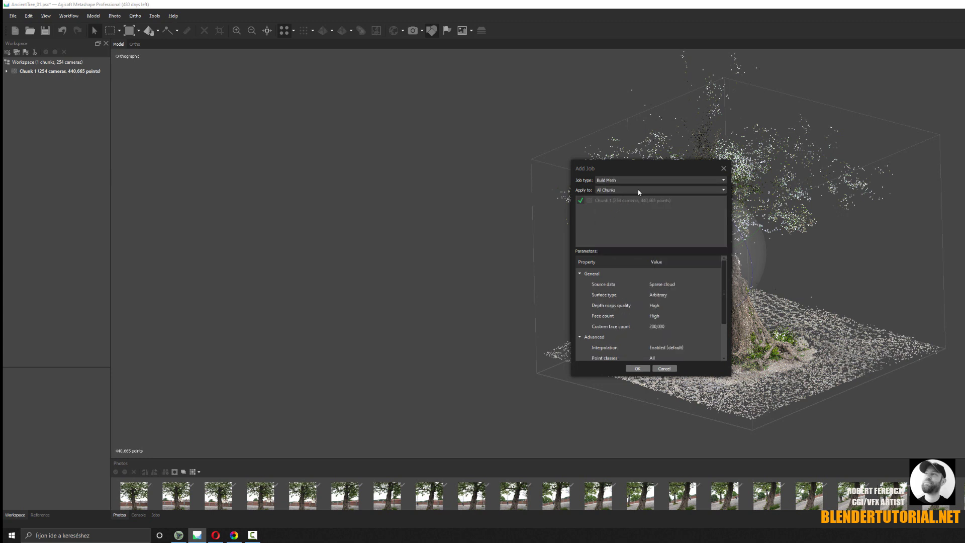
pyautogui.click(716, 285)
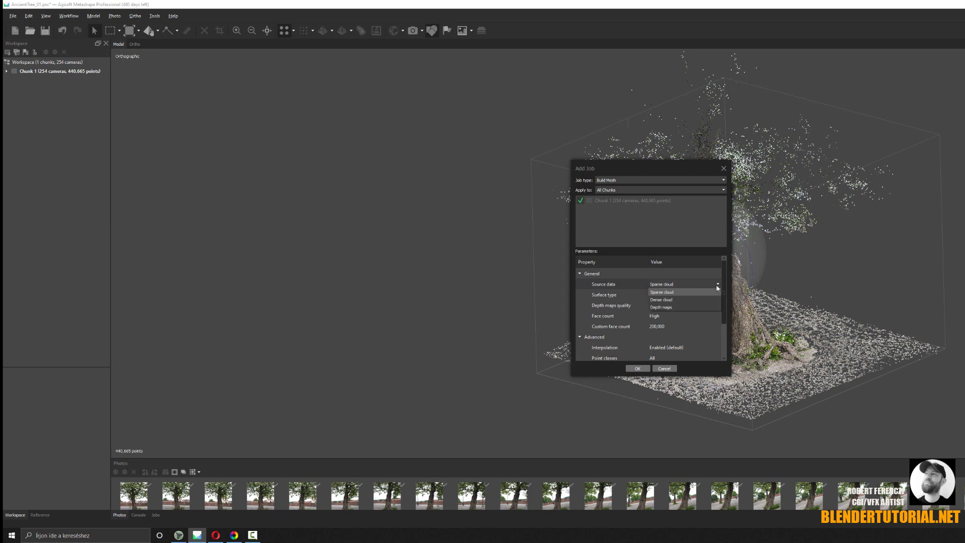
pyautogui.click(665, 307)
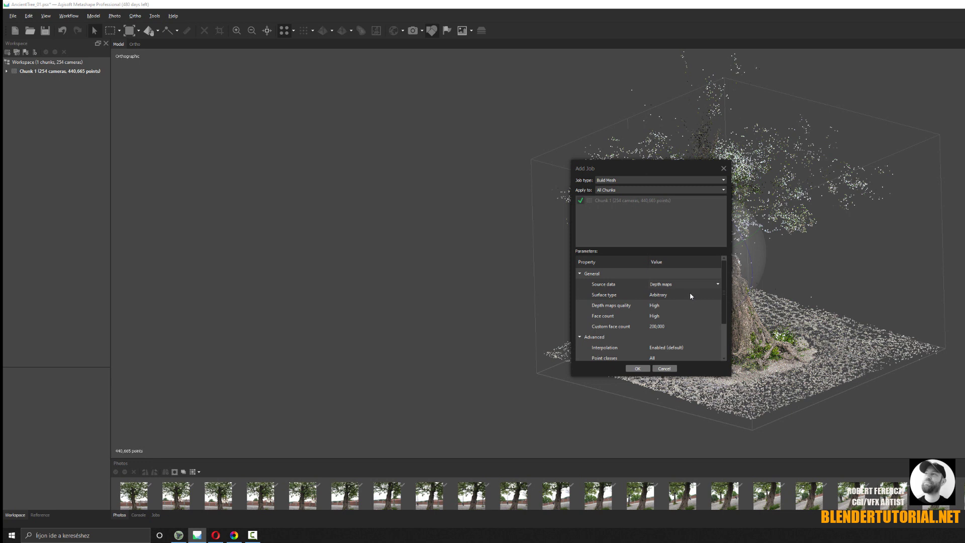
pyautogui.click(684, 305)
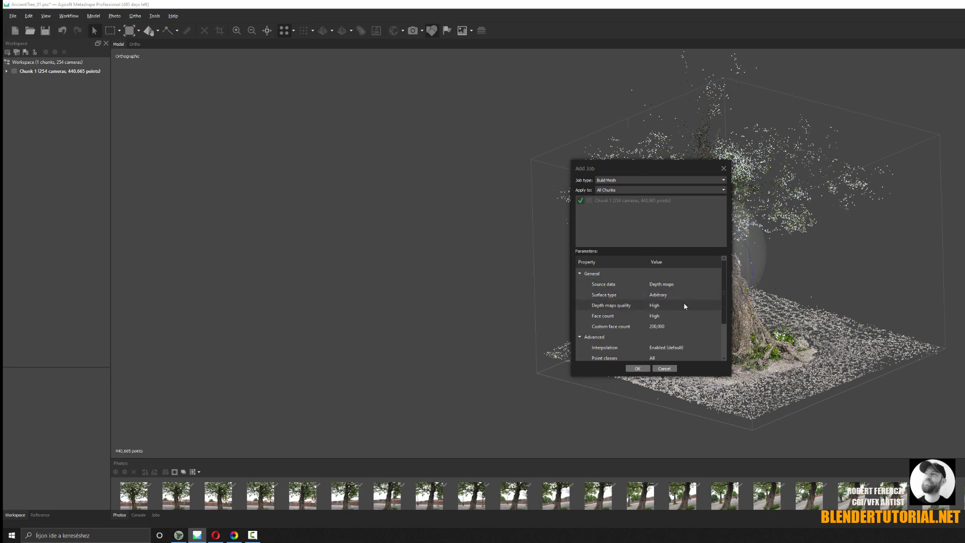
pyautogui.click(717, 307)
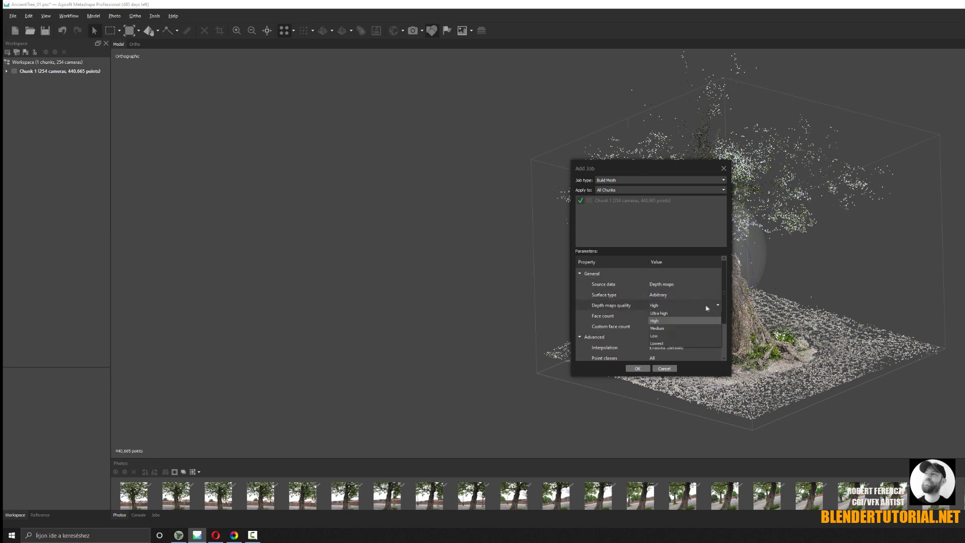
pyautogui.click(681, 313)
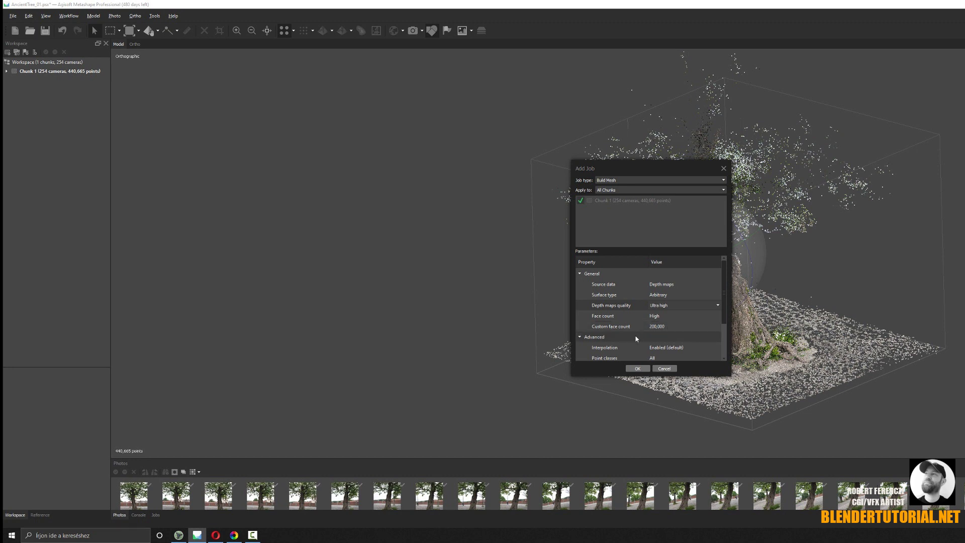
pyautogui.click(637, 368)
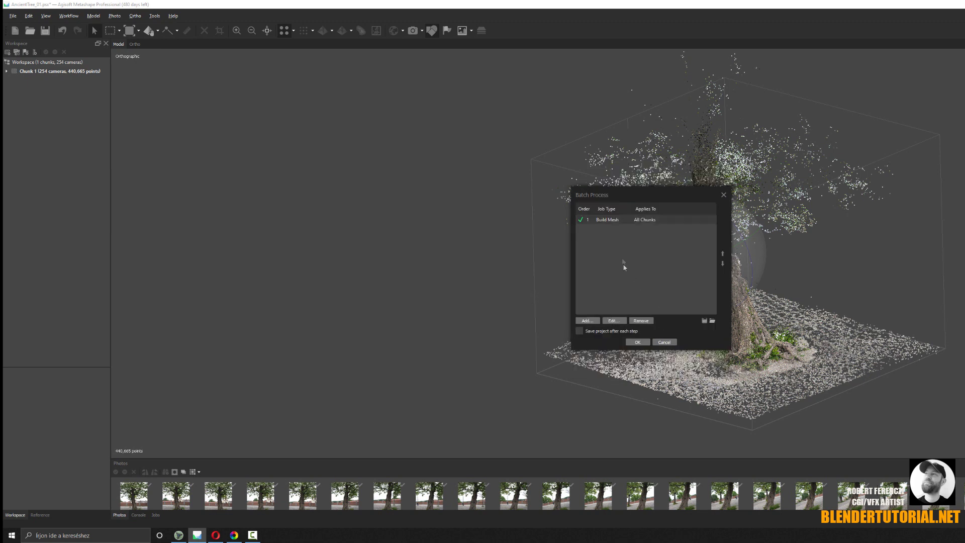
# - Add a Decimate Mesh job for all chunks to the batch, keeping its preset face count
pyautogui.click(595, 322)
pyautogui.click(642, 182)
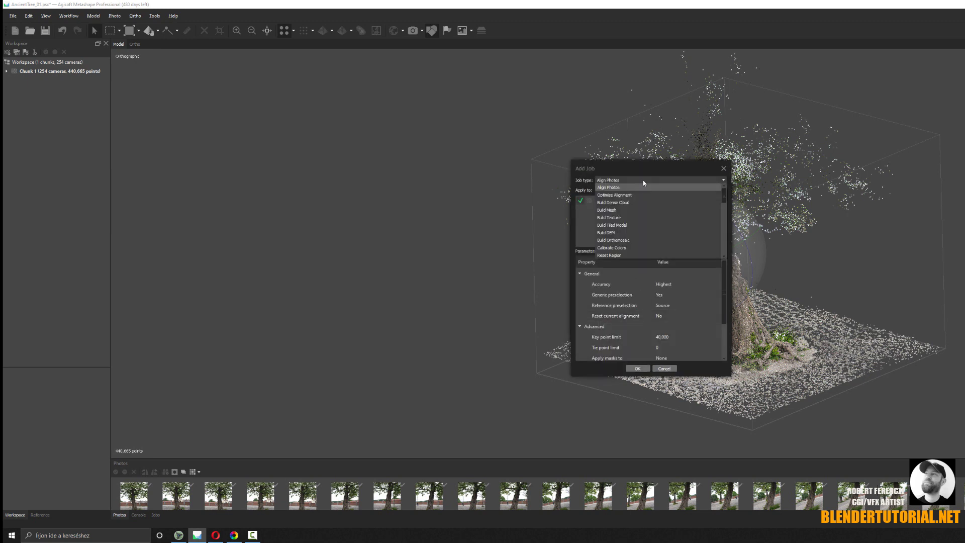
pyautogui.scroll(-2, 641, 204)
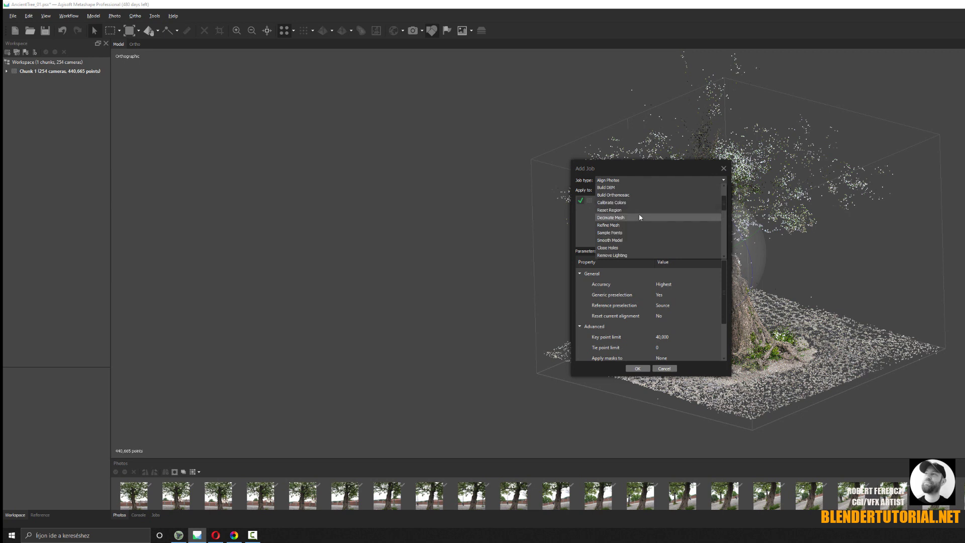
pyautogui.click(640, 218)
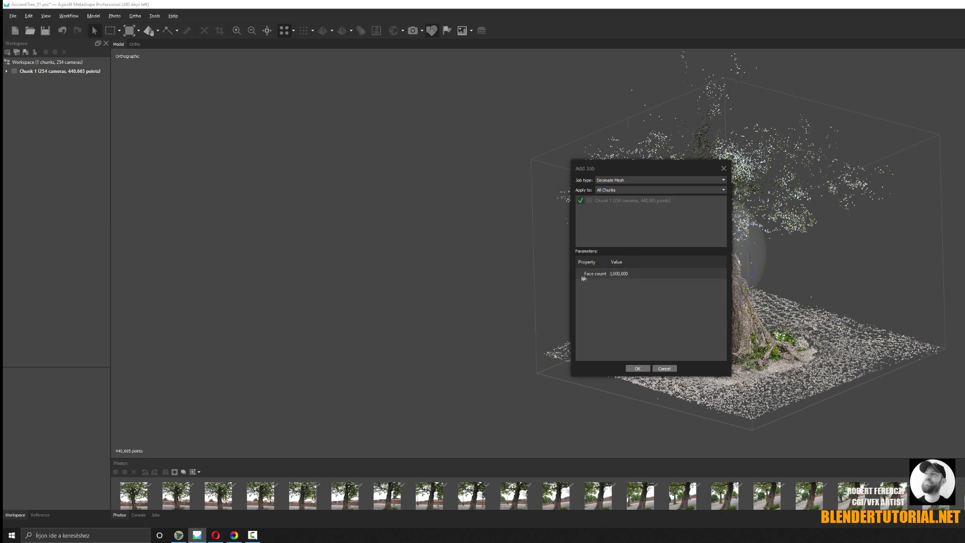
pyautogui.click(637, 369)
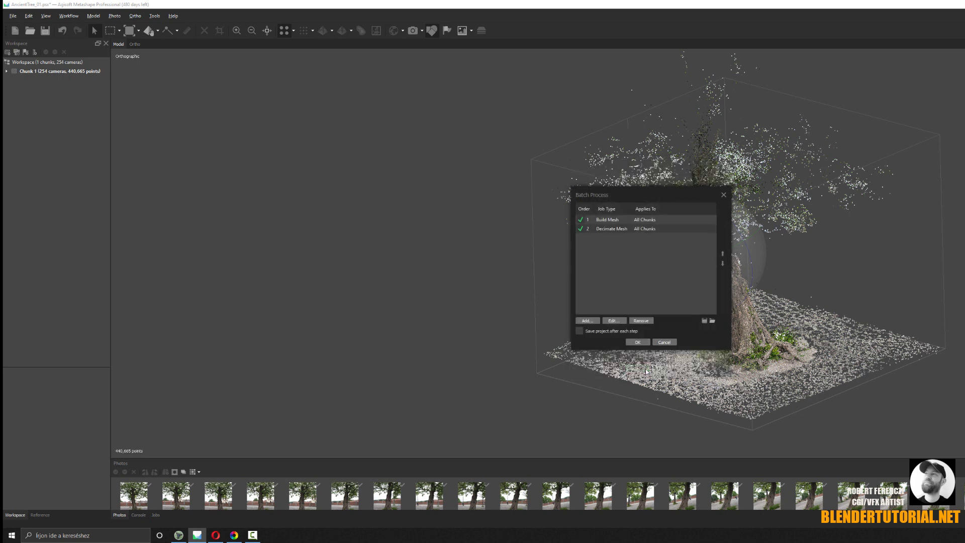
# - Add a Build Texture job with the preset settings and run the batch with the project saved after each step
pyautogui.click(587, 321)
pyautogui.click(640, 180)
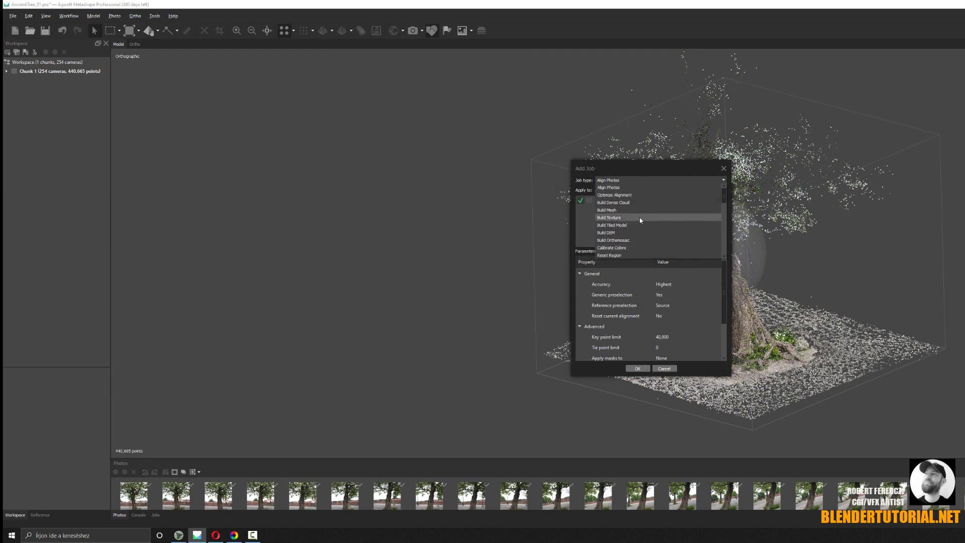
pyautogui.click(640, 219)
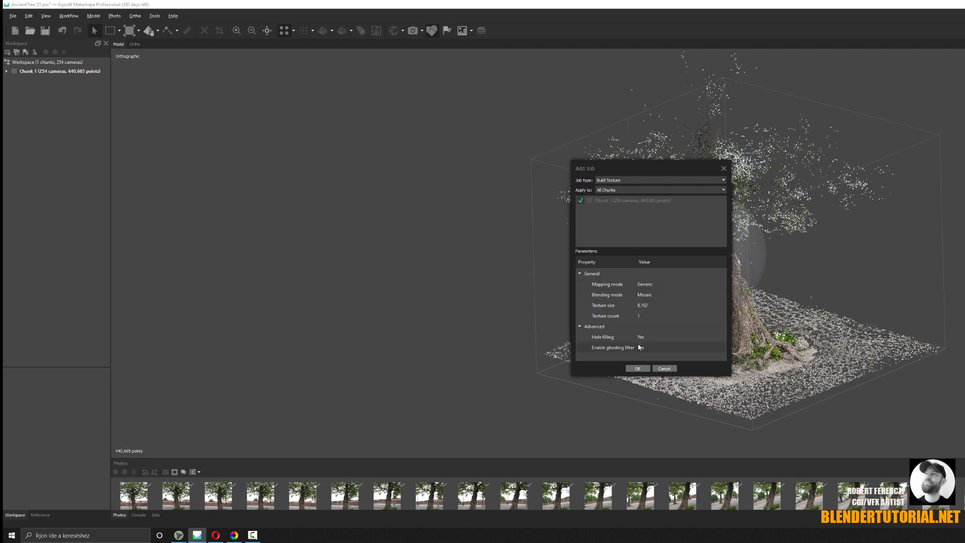
pyautogui.click(635, 368)
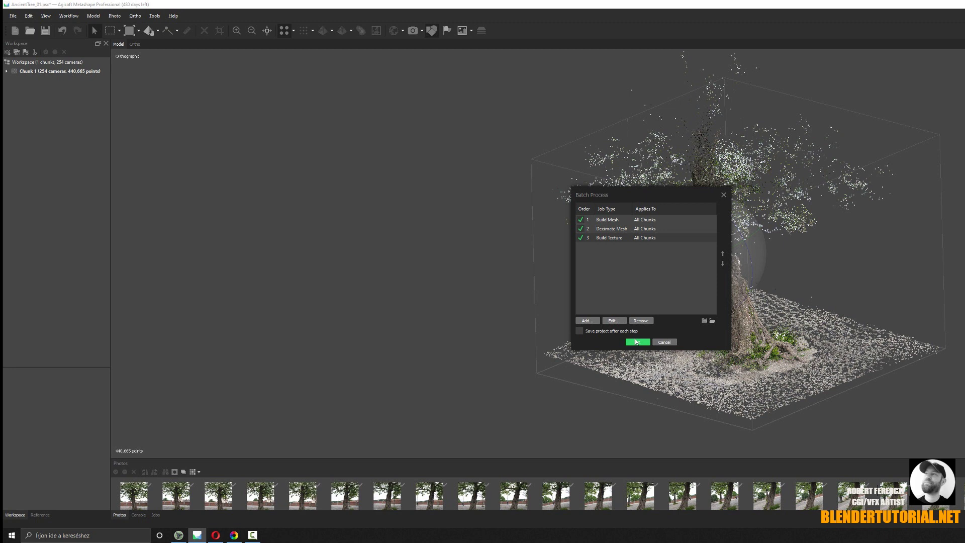
pyautogui.click(579, 331)
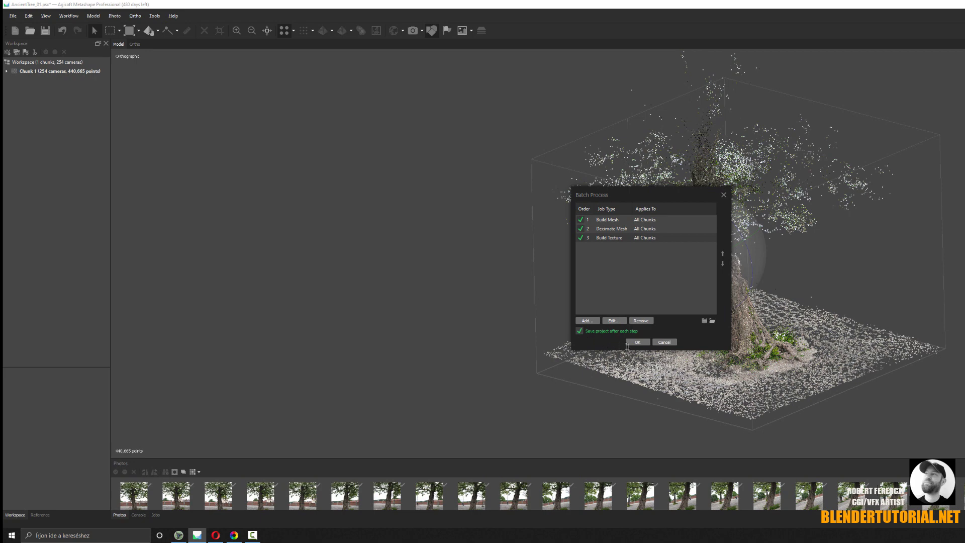
pyautogui.click(638, 342)
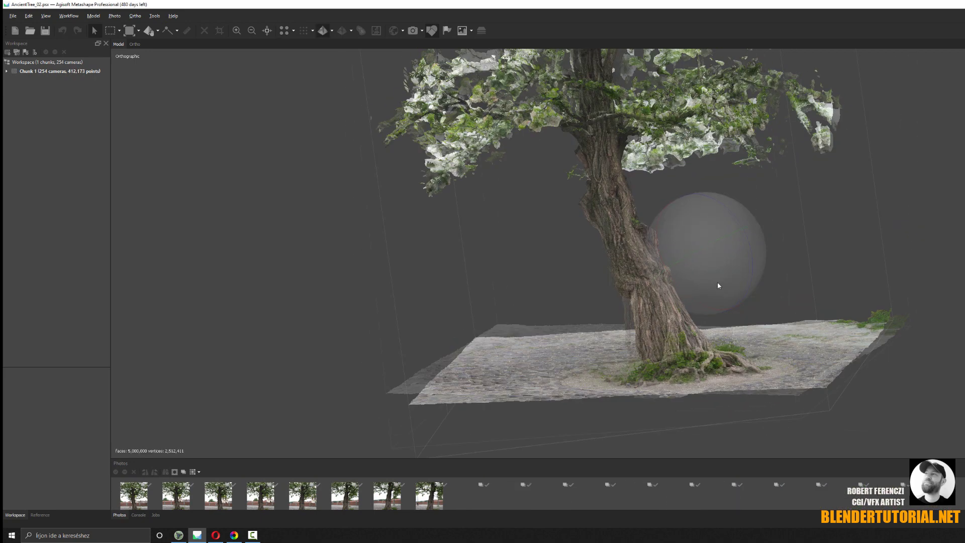
# - Examine the textured trunk, roots and paving up close in perspective view and open the export options for the project
pyautogui.moveTo(716, 282); pyautogui.dragTo(685, 299)
pyautogui.press('5')
pyautogui.scroll(6, 682, 303)
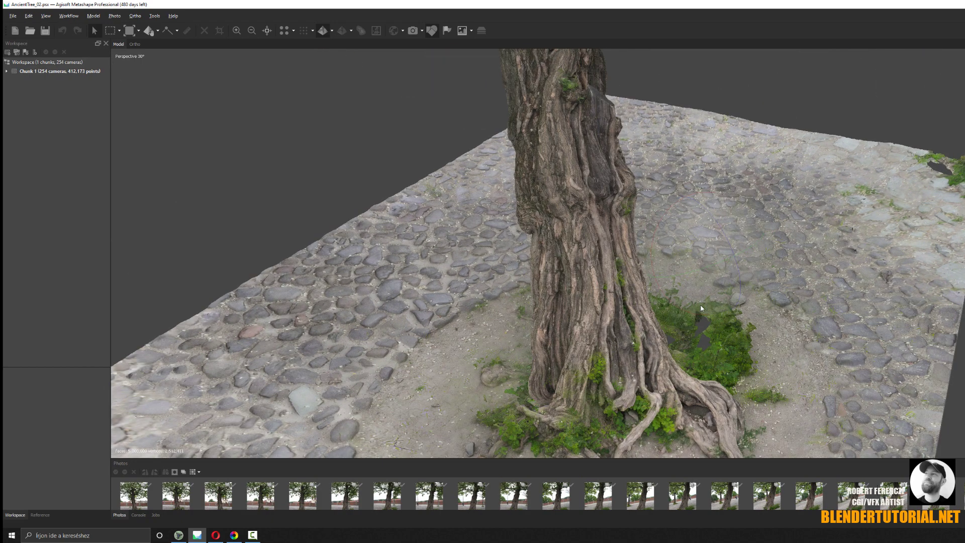
pyautogui.moveTo(706, 282); pyautogui.dragTo(597, 224)
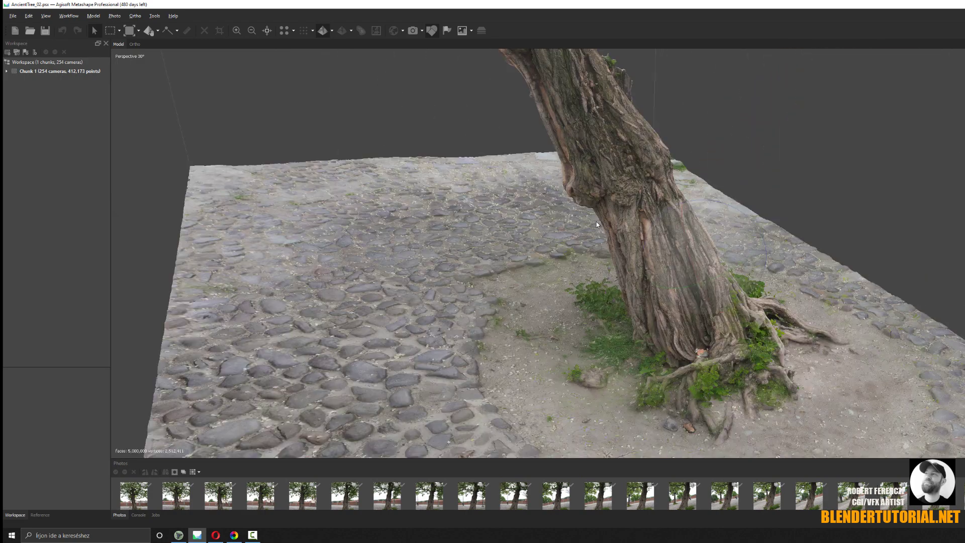
pyautogui.click(13, 16)
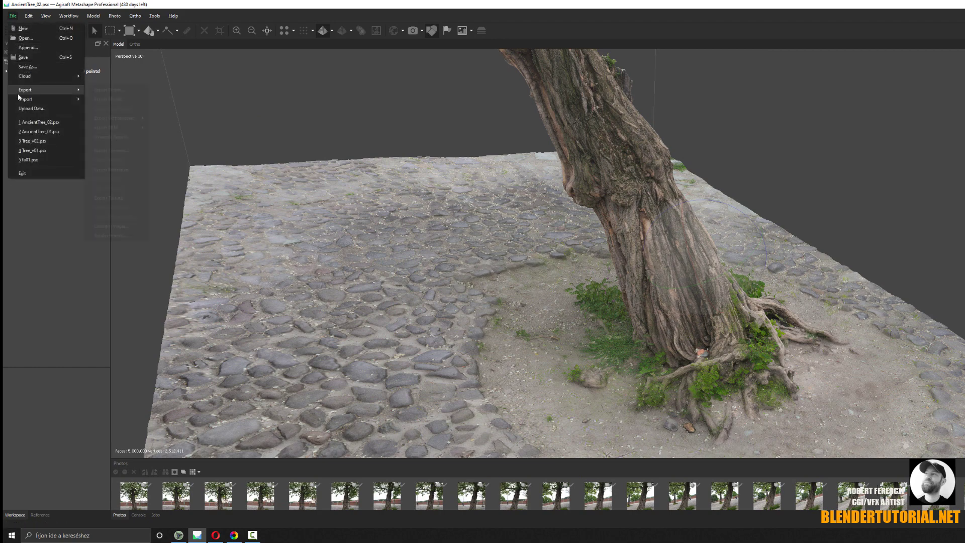
pyautogui.moveTo(45, 89)
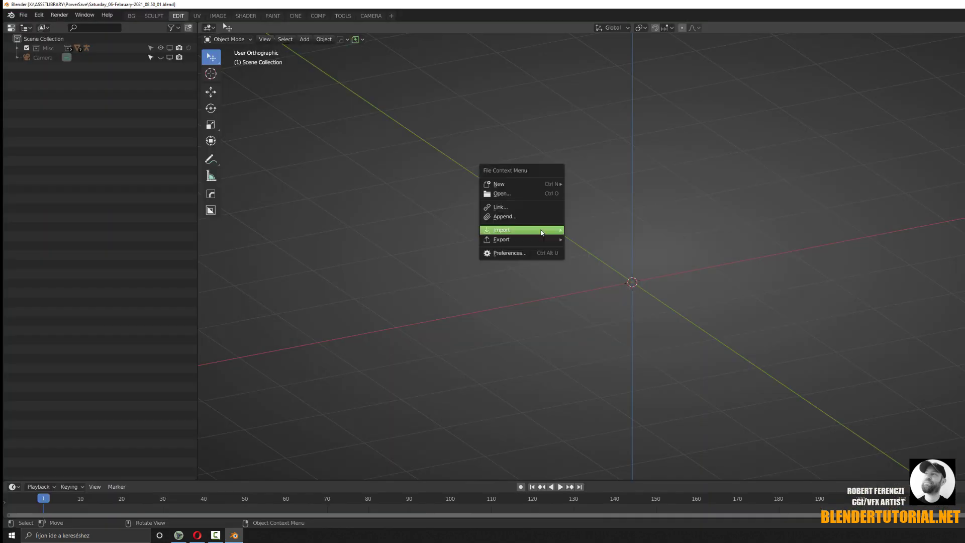
# - In Blender, import AncientTree.obj with AncientTree.png through Object Loader from the _MYCGI\00_PHOTOSCAN\AncientTree\Export folder
pyautogui.moveTo(541, 232)
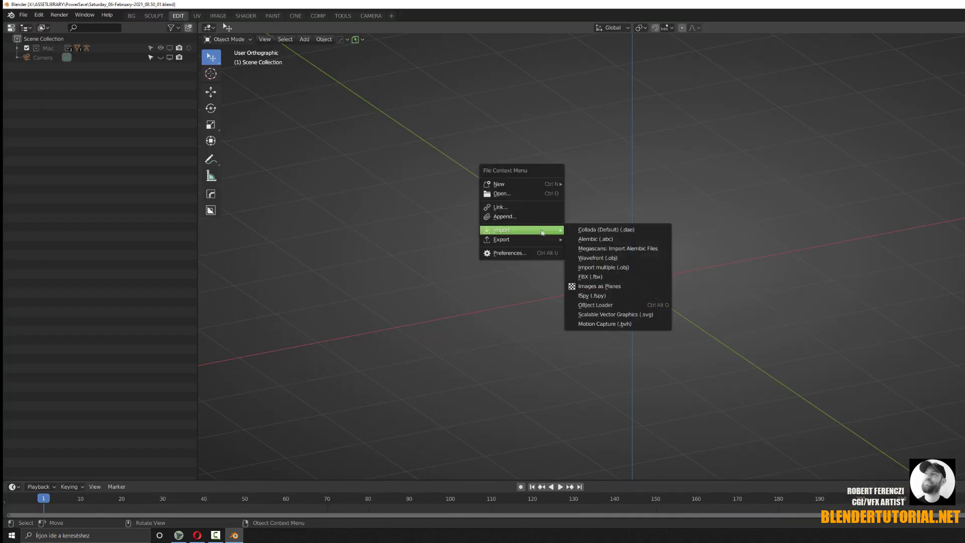
pyautogui.click(628, 305)
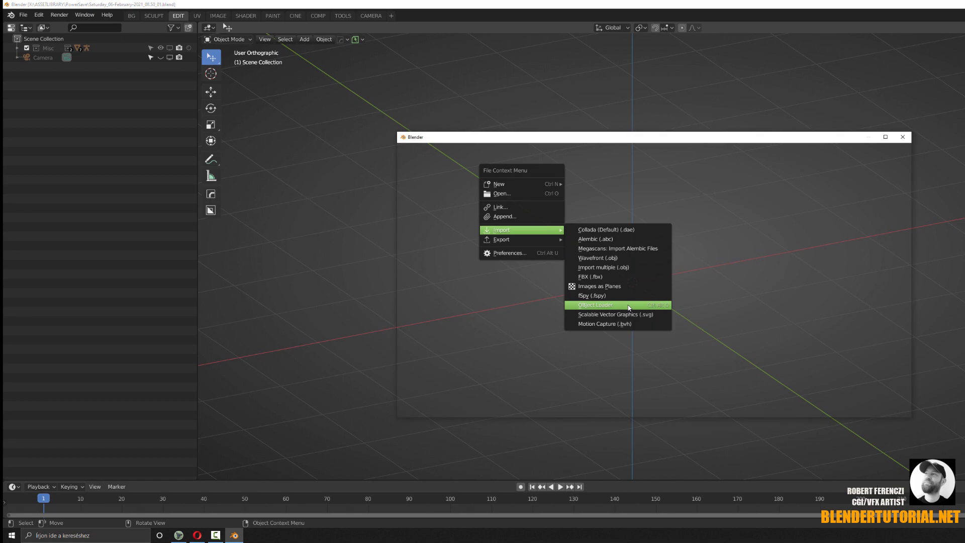
pyautogui.click(426, 184)
pyautogui.doubleClick(536, 186)
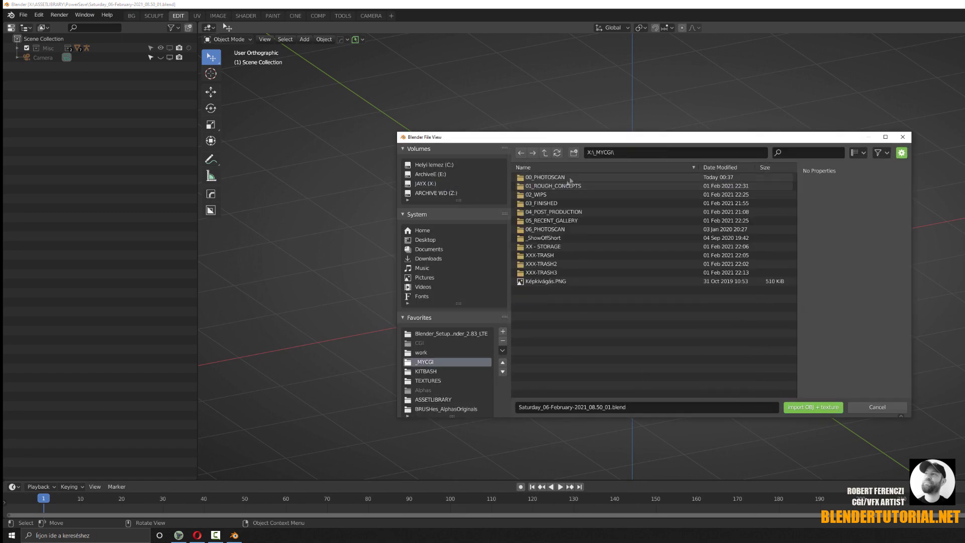
pyautogui.doubleClick(537, 177)
pyautogui.doubleClick(542, 177)
pyautogui.doubleClick(571, 195)
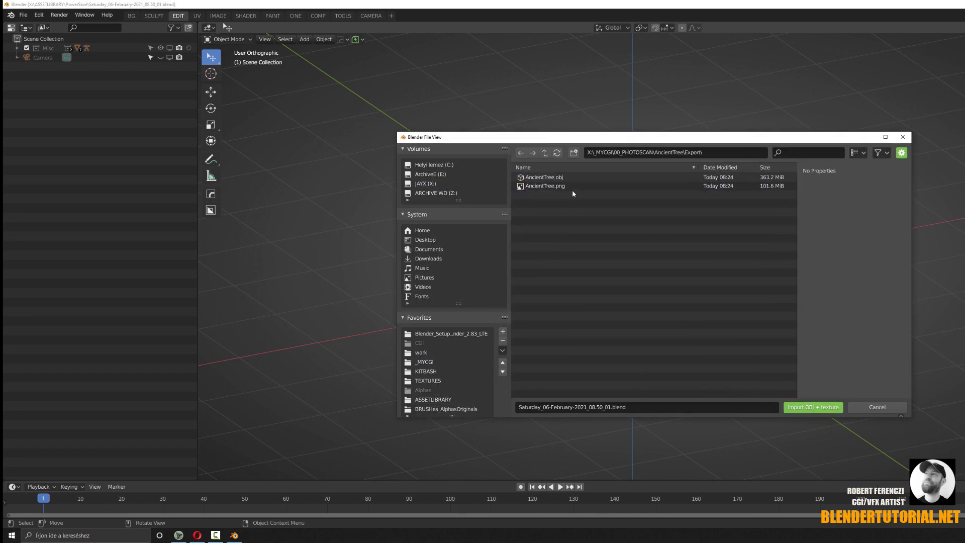
pyautogui.click(570, 177)
pyautogui.keyDown('shift'); pyautogui.click(564, 185); pyautogui.keyUp('shift')
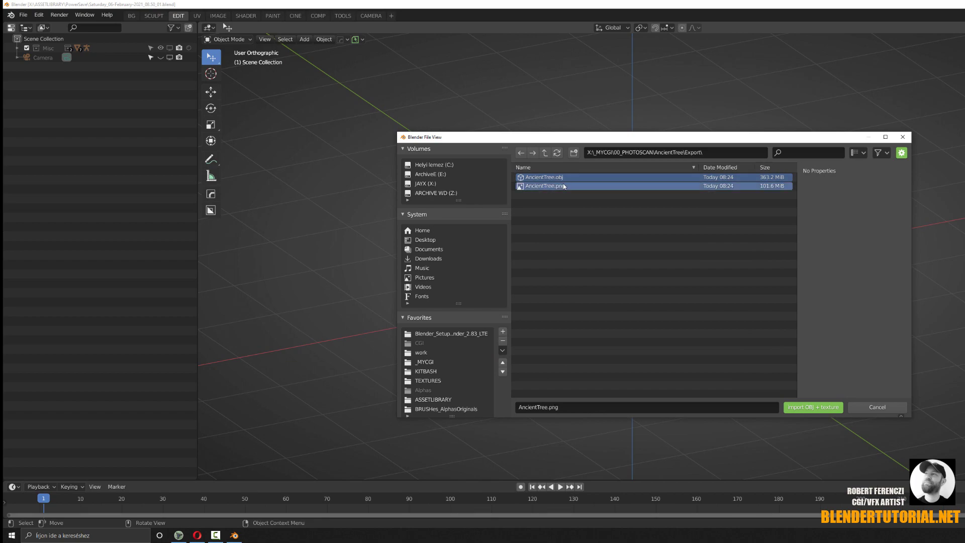
pyautogui.click(801, 409)
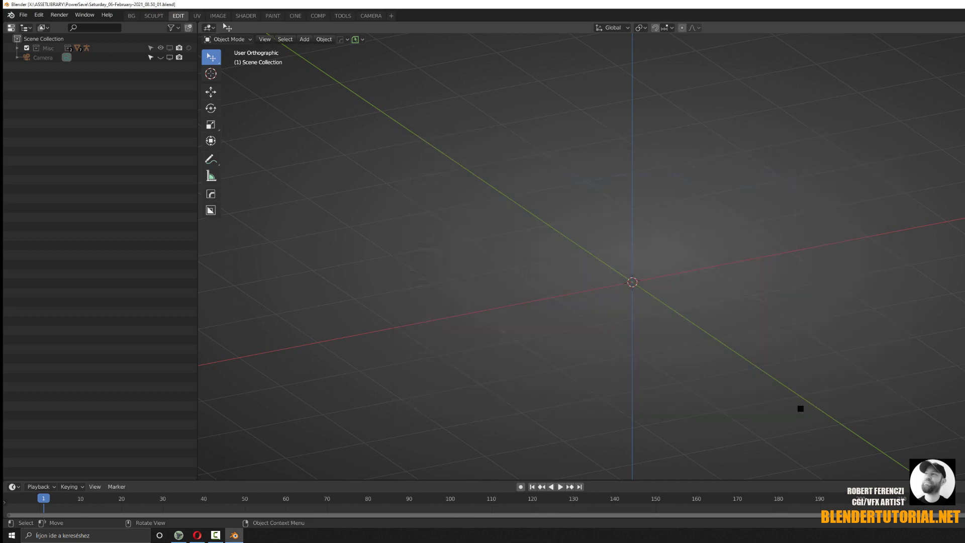
# - Switch the viewport to perspective and examine the imported tree's trunk, roots and ground
pyautogui.moveTo(753, 308); pyautogui.dragTo(626, 282, button='middle')
pyautogui.scroll(5, 842, 308)
pyautogui.press('KP_5')
pyautogui.scroll(-5, 626, 282)
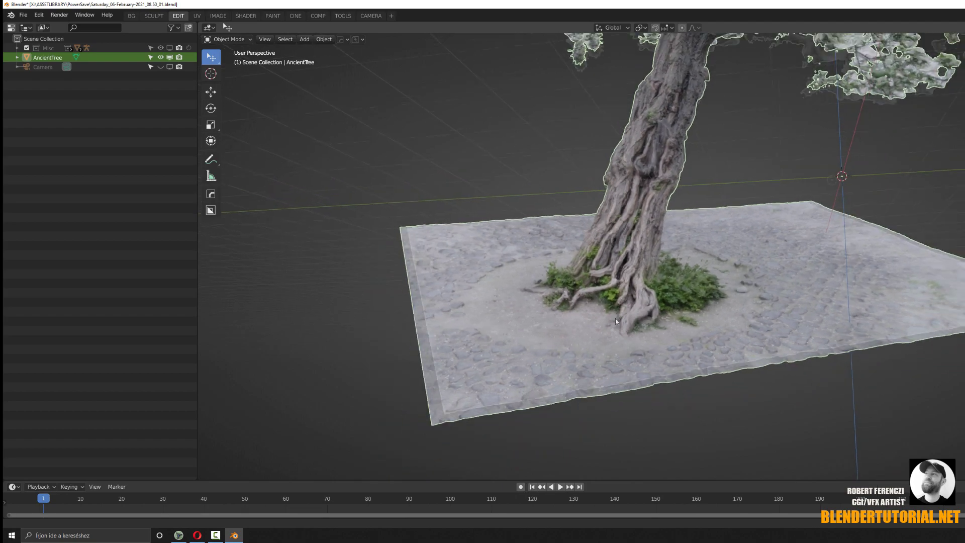